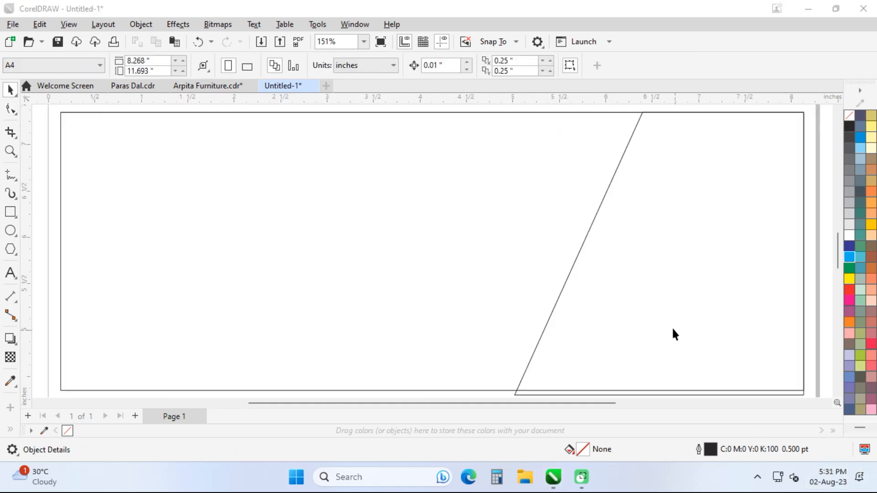
Narrow the slanted panel to about 2.87 in by moving both nodes of its slanted edge right, and shift it slightly past the frame
{"action": "double_click", "coordinate": [601, 240]}
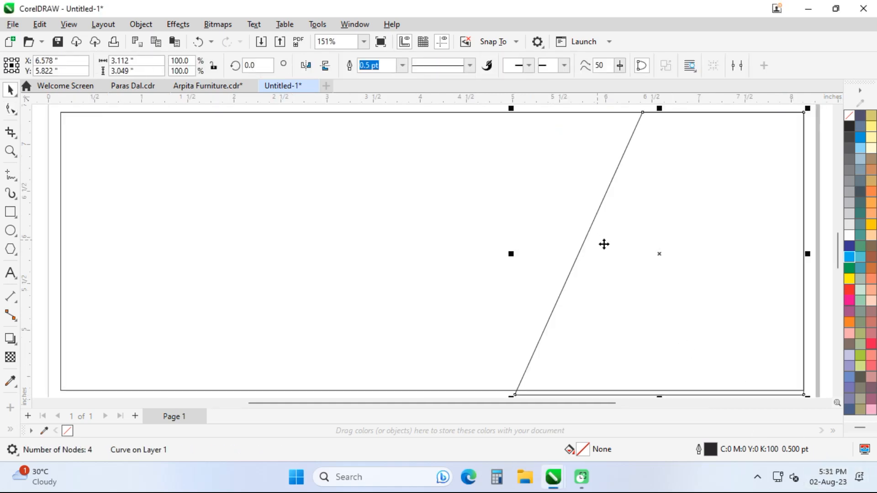
{"action": "left_click_drag", "start_coordinate": [642, 113], "coordinate": [685, 112]}
{"action": "left_click_drag", "start_coordinate": [610, 259], "coordinate": [588, 221]}
{"action": "key", "text": "space"}
{"action": "left_click_drag", "start_coordinate": [491, 357], "coordinate": [515, 357]}
{"action": "key", "text": "space"}
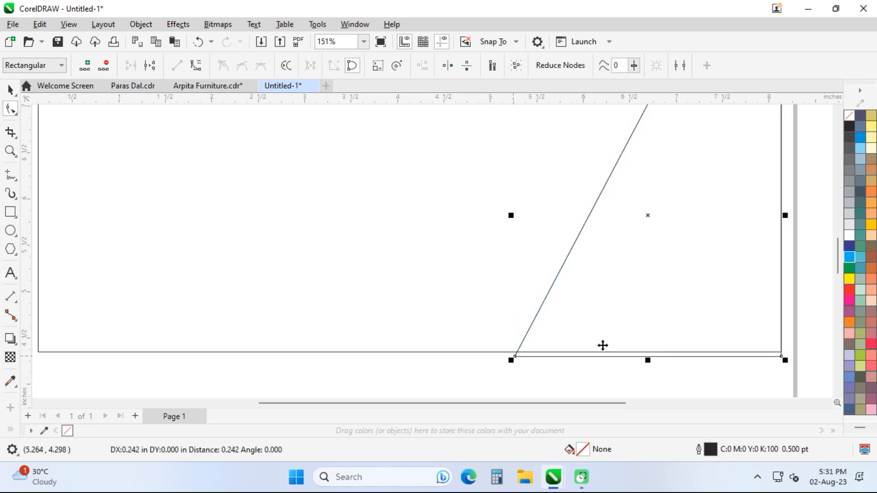
{"action": "key", "text": "F4"}
{"action": "left_click_drag", "start_coordinate": [735, 262], "coordinate": [737, 261]}
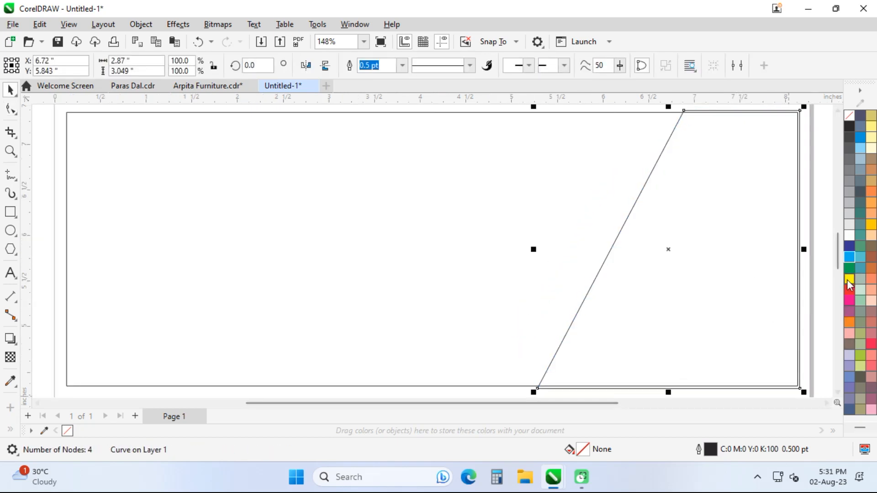
Remove the slanted panel's outline and fill it with a vertical gradient from dark green (C100 M41 Y100 K49) at its base to green above
{"action": "left_click_drag", "start_coordinate": [851, 270], "coordinate": [839, 292]}
{"action": "right_click", "coordinate": [848, 115]}
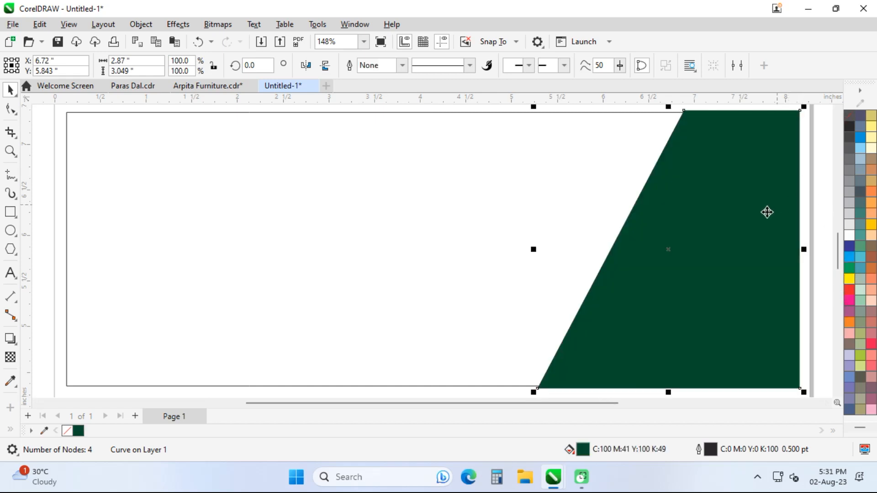
{"action": "scroll", "coordinate": [769, 213], "scroll_direction": "down", "scroll_amount": 2}
{"action": "left_click", "coordinate": [774, 366]}
{"action": "left_click", "coordinate": [675, 310]}
{"action": "key", "text": "g"}
{"action": "left_click_drag", "start_coordinate": [659, 363], "coordinate": [679, 181]}
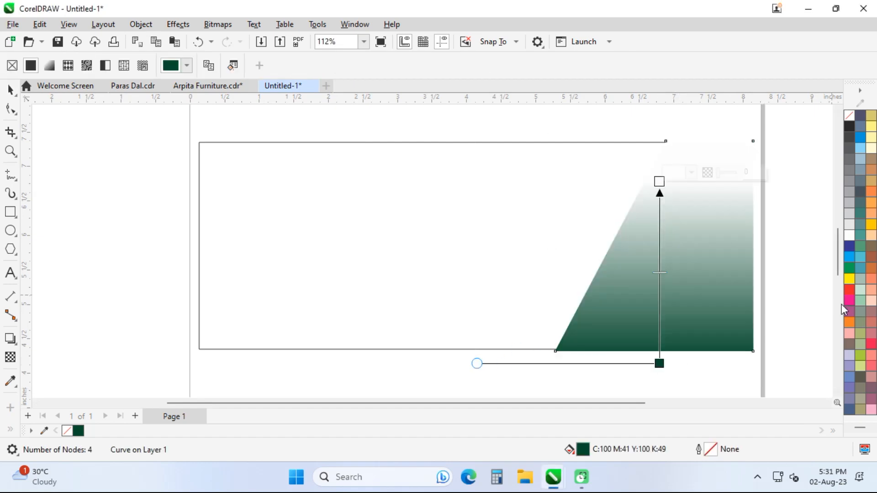
{"action": "left_click", "coordinate": [850, 266]}
{"action": "key", "text": "space"}
Duplicate the slanted panel slightly to the left, fill the copy with chartreuse and place it one level behind the gradient panel
{"action": "left_click", "coordinate": [674, 280]}
{"action": "mouse_move", "coordinate": [685, 245]}
{"action": "left_mouse_down"}
{"action": "mouse_move", "coordinate": [667, 246]}
{"action": "mouse_move", "coordinate": [674, 244]}
{"action": "left_mouse_up"}
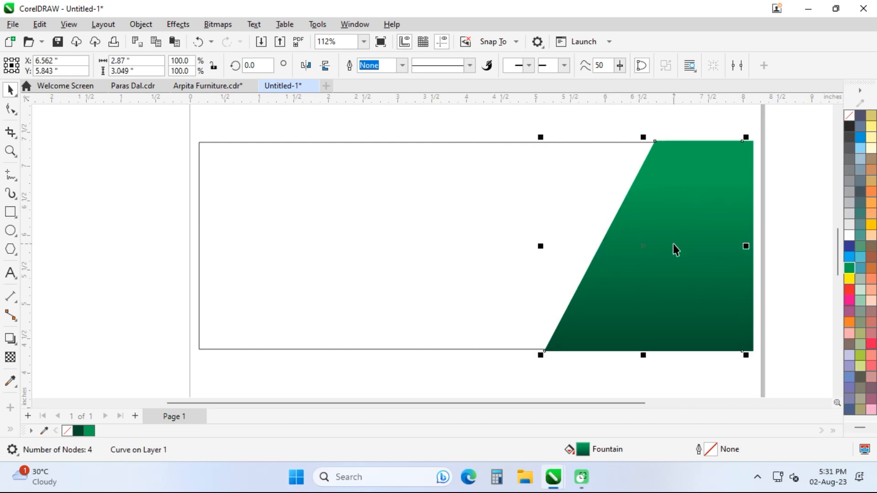
{"action": "left_click", "coordinate": [859, 360]}
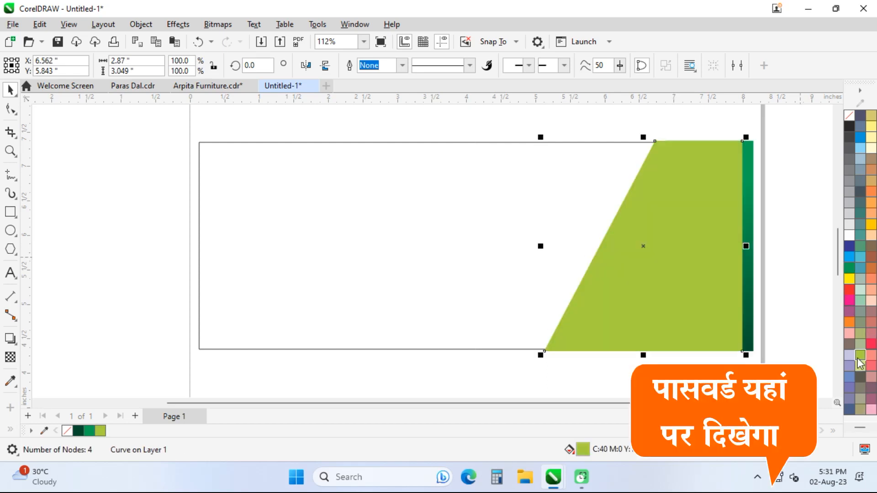
{"action": "key", "text": "ctrl+Page_Down"}
{"action": "key", "text": "Left"}
PowerClip the gradient panel and its chartreuse copy inside the 8 x 3 in rectangle
{"action": "left_click", "coordinate": [651, 249], "text": "shift"}
{"action": "key", "text": "alt+a"}
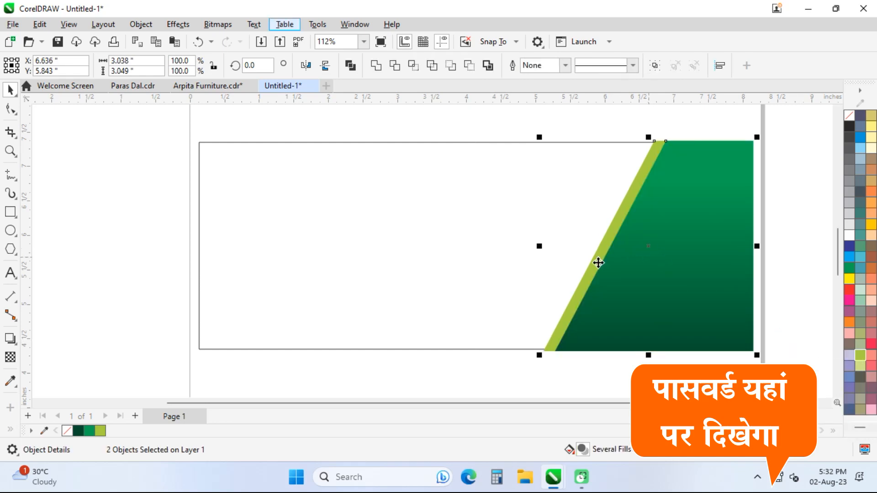
{"action": "left_click", "coordinate": [704, 269]}
{"action": "right_click", "coordinate": [704, 269]}
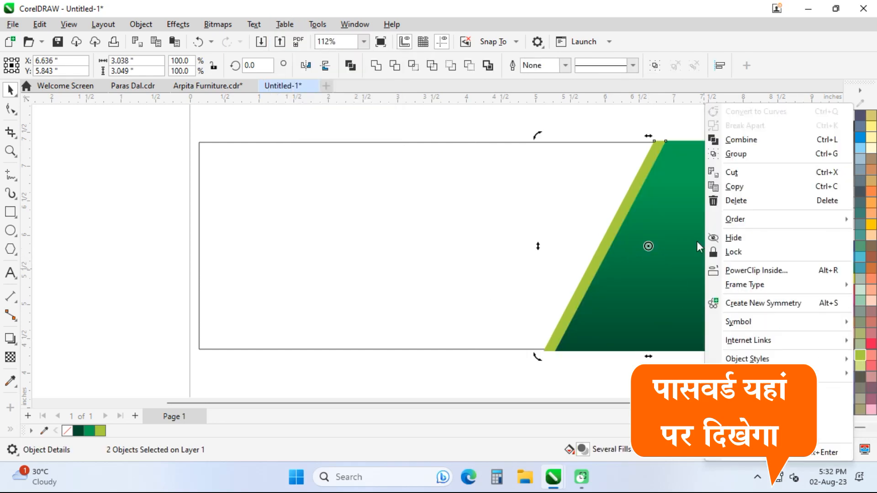
{"action": "left_click", "coordinate": [731, 270]}
{"action": "left_click", "coordinate": [468, 248]}
{"action": "key", "text": "shift+F2"}
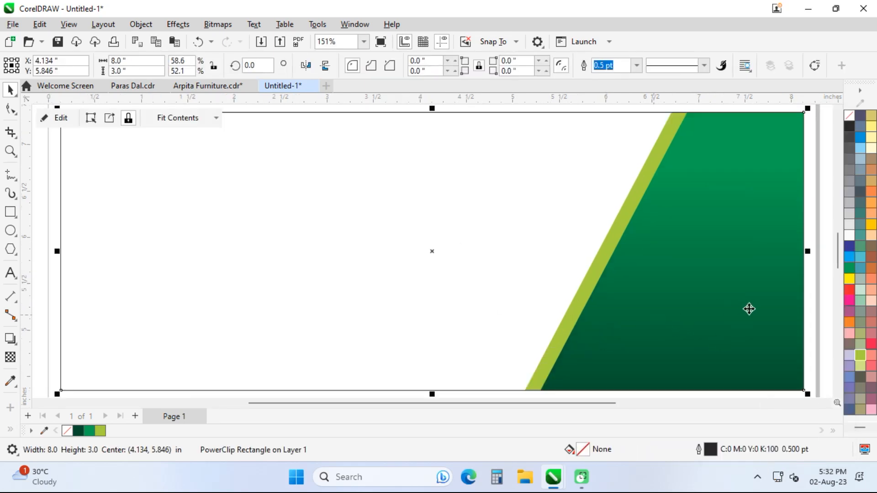
{"action": "left_click", "coordinate": [770, 394]}
{"action": "left_click", "coordinate": [456, 249]}
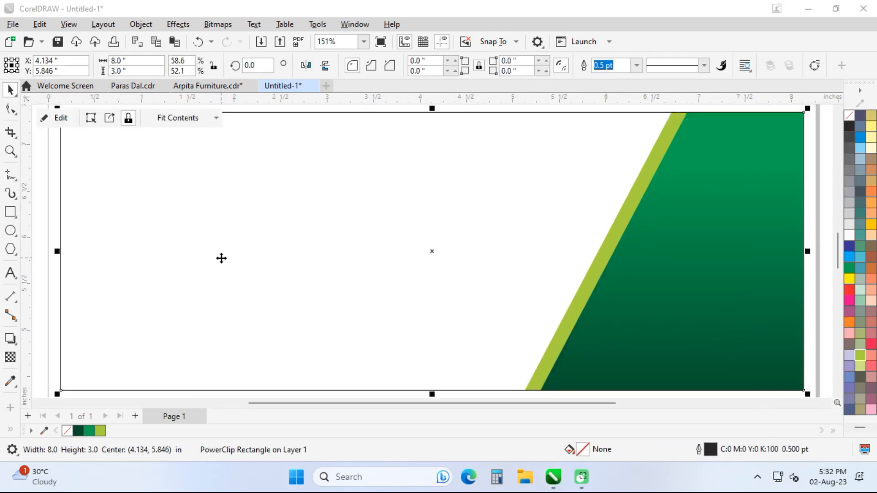
Draw a closed four-sided shape about 3.03 x 2.82 in across the frame's upper-left corner with the Pen tool
{"action": "left_click_drag", "start_coordinate": [221, 259], "coordinate": [280, 264]}
{"action": "left_click", "coordinate": [11, 182]}
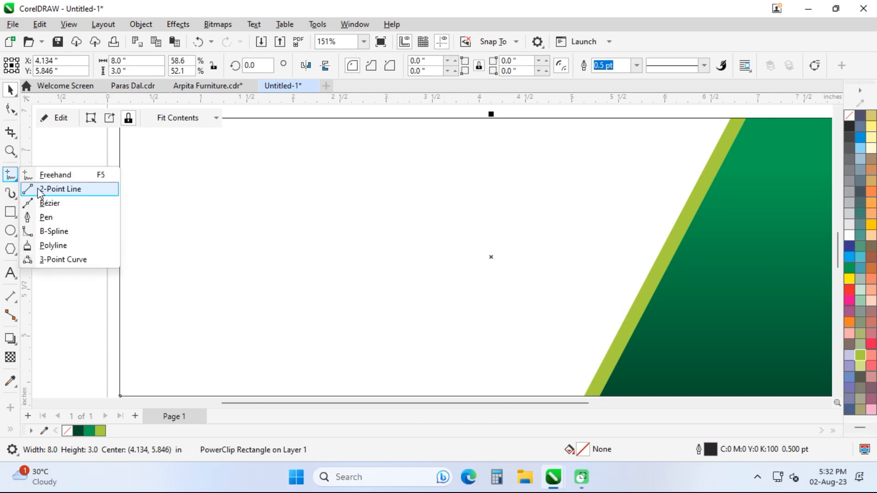
{"action": "left_click", "coordinate": [43, 215]}
{"action": "left_click", "coordinate": [85, 222]}
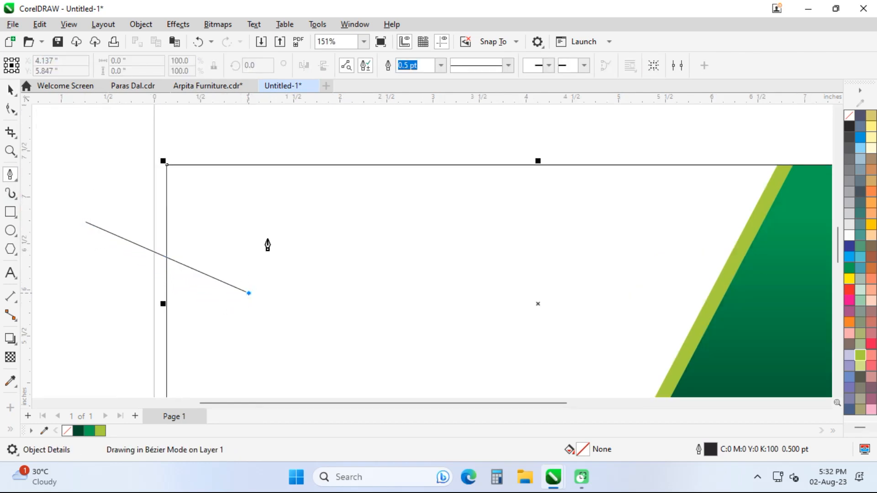
{"action": "left_click", "coordinate": [249, 292]}
{"action": "scroll", "coordinate": [352, 239], "scroll_direction": "up", "scroll_amount": 3}
{"action": "left_click", "coordinate": [368, 171]}
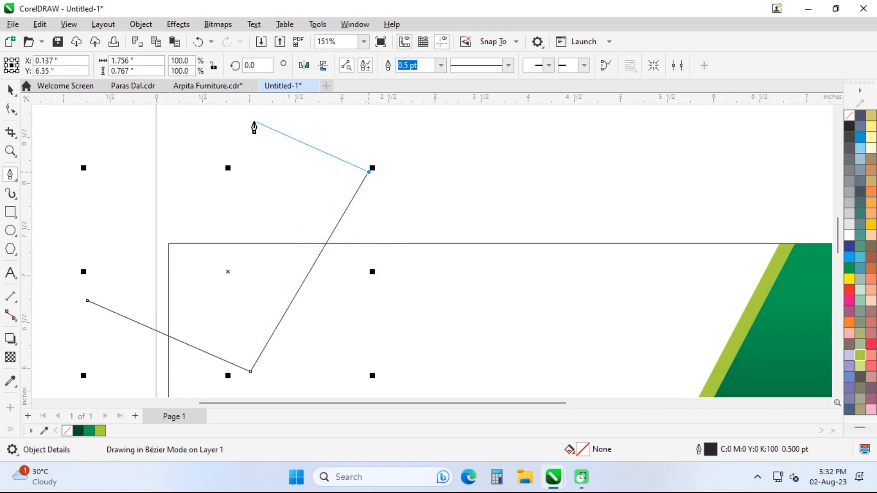
{"action": "left_click", "coordinate": [156, 111]}
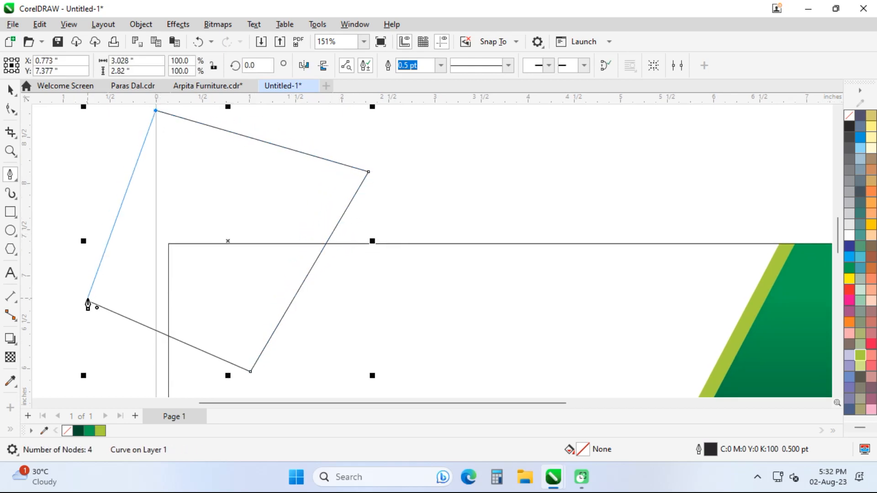
{"action": "key", "text": "space"}
PowerClip the four-sided shape into the frame and open the frame's contents for editing
{"action": "left_click_drag", "start_coordinate": [503, 237], "coordinate": [481, 180]}
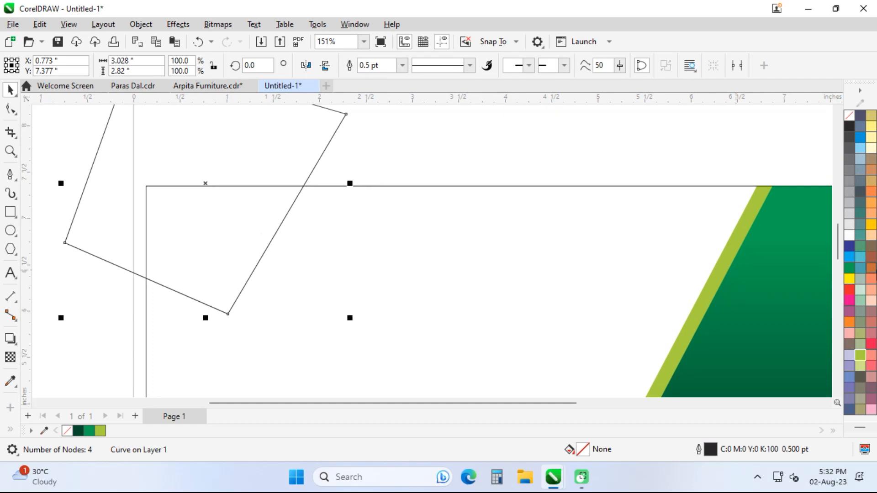
{"action": "scroll", "coordinate": [340, 237], "scroll_direction": "down", "scroll_amount": 1}
{"action": "left_click", "coordinate": [628, 293]}
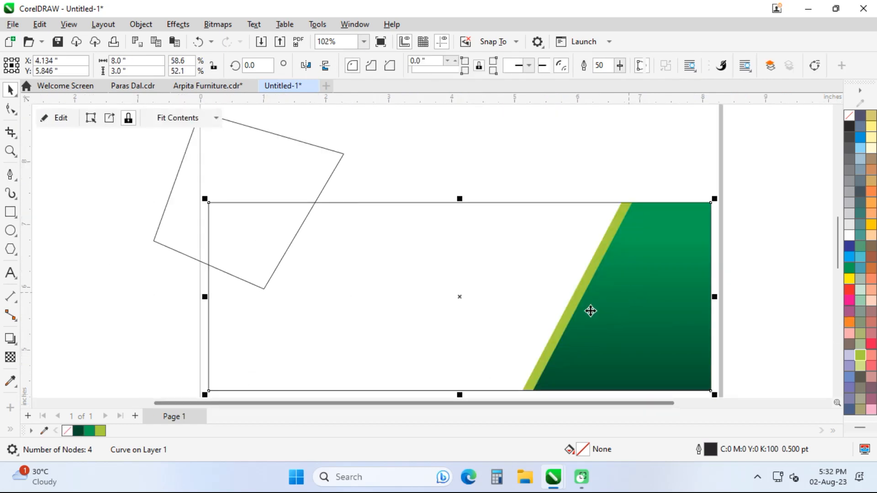
{"action": "left_click", "coordinate": [288, 192]}
{"action": "left_click", "coordinate": [359, 271]}
{"action": "key", "text": "shift+F2"}
{"action": "left_click", "coordinate": [598, 273], "text": "ctrl"}
Apply the slanted panel's dark-to-bright green gradient to the four-sided corner shape
{"action": "key", "text": "g"}
{"action": "scroll", "coordinate": [649, 308], "scroll_direction": "down", "scroll_amount": 1}
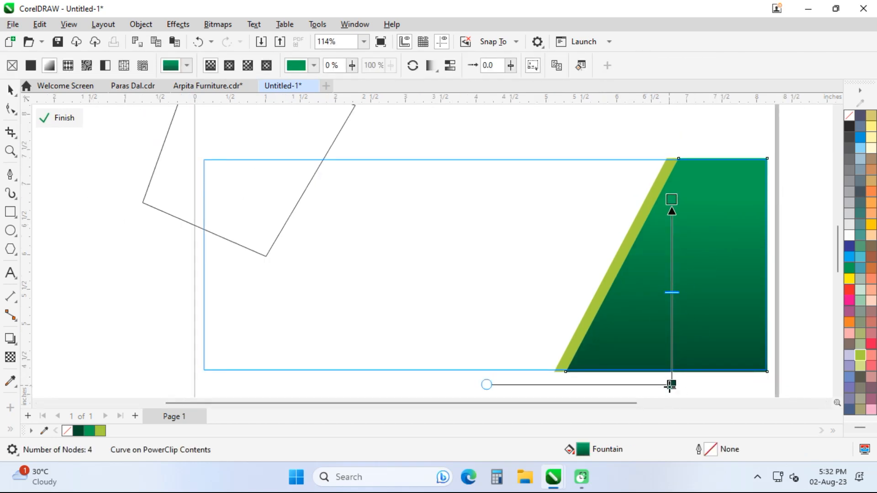
{"action": "left_click_drag", "start_coordinate": [670, 386], "coordinate": [670, 389]}
{"action": "key", "text": "space"}
{"action": "left_click", "coordinate": [276, 165]}
{"action": "key", "text": "ctrl+r"}
{"action": "key", "text": "g"}
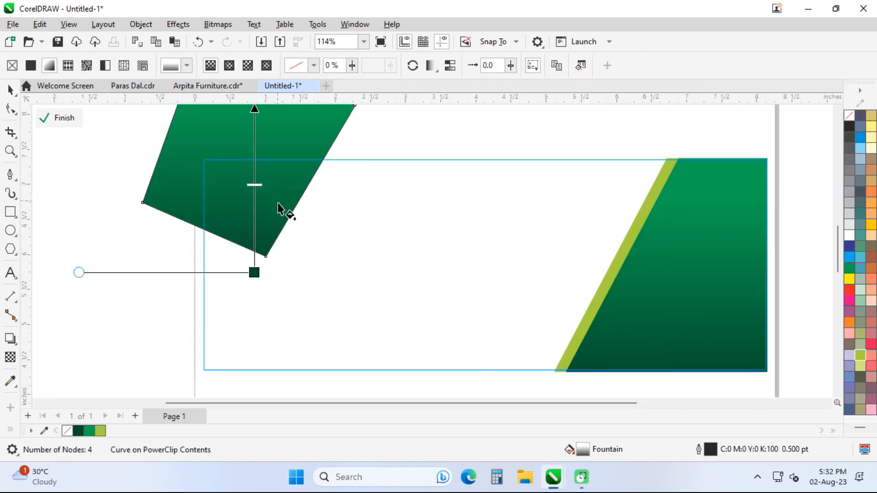
{"action": "key", "text": "space"}
Duplicate the corner shape slightly up and left, fill the original behind it with chartreuse, and finish editing the frame's contents
{"action": "scroll", "coordinate": [279, 205], "scroll_direction": "down", "scroll_amount": 1}
{"action": "left_click_drag", "start_coordinate": [289, 221], "coordinate": [282, 208]}
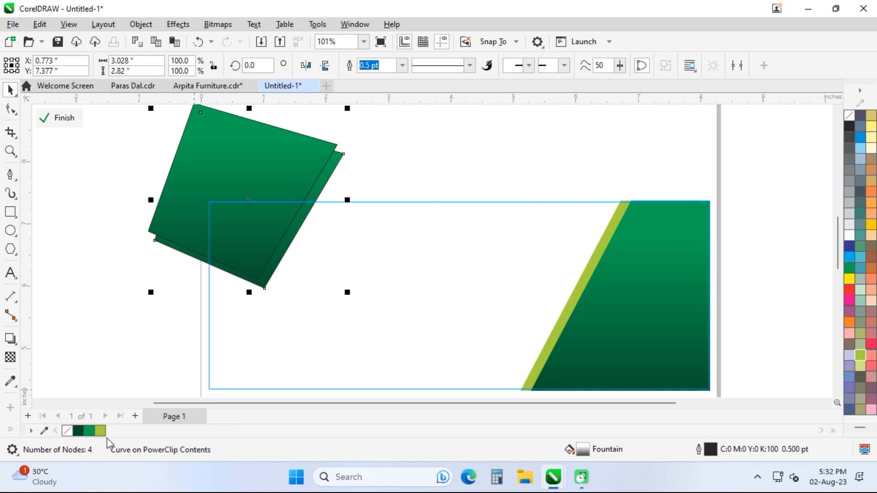
{"action": "left_click", "coordinate": [102, 431]}
{"action": "left_click", "coordinate": [408, 304], "text": "ctrl"}
{"action": "key", "text": "shift+F2"}
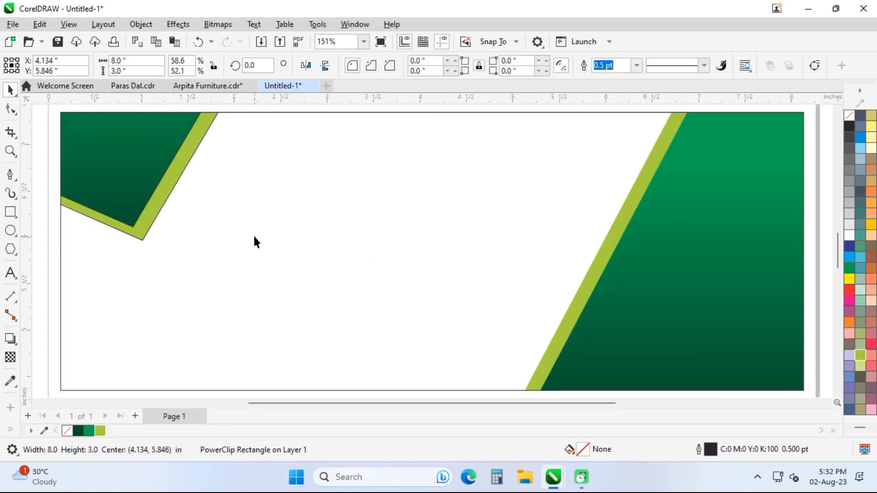
Remove the outlines from all objects inside the frame
{"action": "left_click", "coordinate": [253, 235], "text": "ctrl"}
{"action": "key", "text": "ctrl+a"}
{"action": "right_click", "coordinate": [849, 115]}
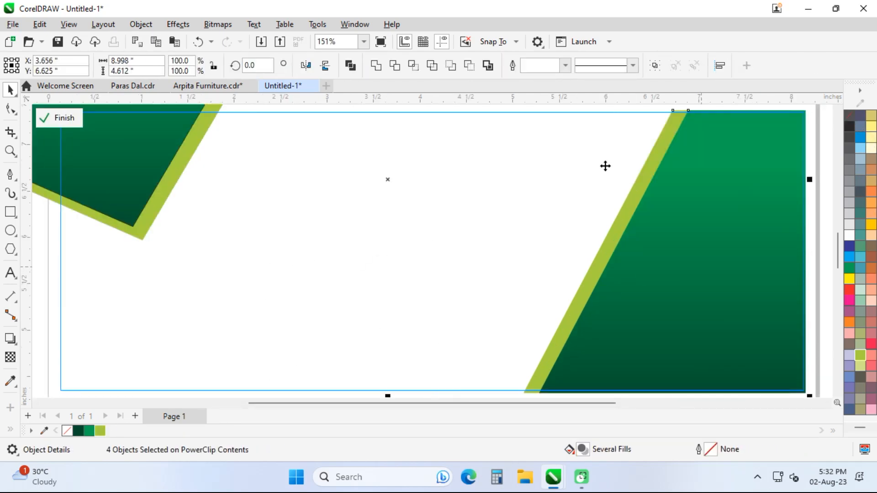
Move both corner shapes together about 0.12 in left and 0.12 in up, and finish editing the frame's contents
{"action": "left_click", "coordinate": [447, 198]}
{"action": "key", "text": "ctrl+a"}
{"action": "left_click", "coordinate": [274, 214]}
{"action": "left_click_drag", "start_coordinate": [275, 217], "coordinate": [433, 396]}
{"action": "scroll", "coordinate": [374, 306], "scroll_direction": "down", "scroll_amount": 1}
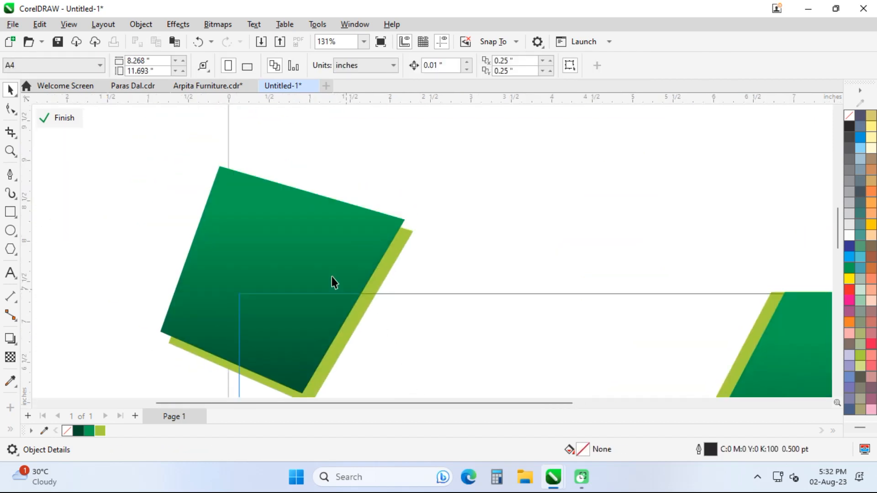
{"action": "left_click_drag", "start_coordinate": [264, 368], "coordinate": [146, 402]}
{"action": "left_click_drag", "start_coordinate": [328, 291], "coordinate": [318, 281]}
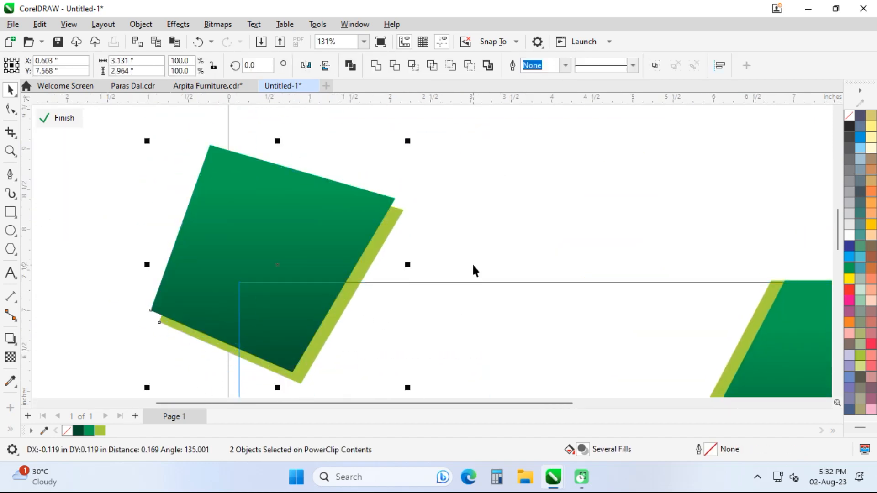
{"action": "left_click", "coordinate": [471, 264], "text": "ctrl"}
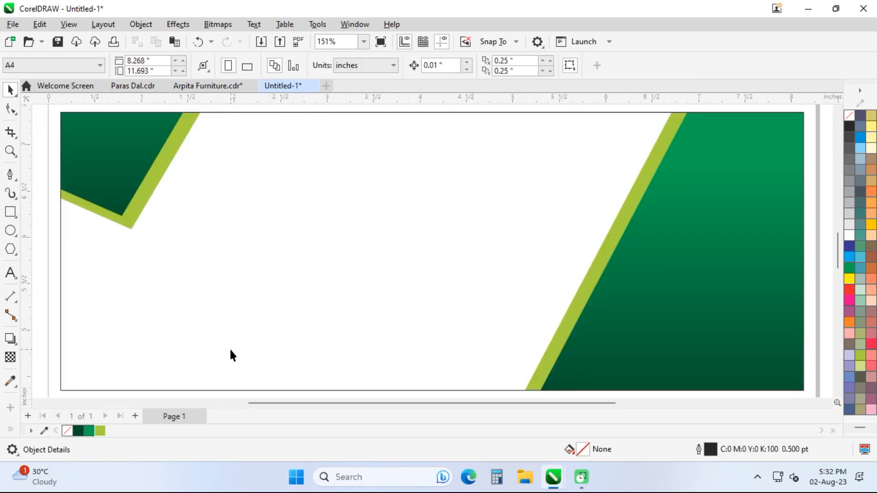
Draw a rectangle about 3.91 x 0.28 in along the lower-left edge of the frame
{"action": "left_click_drag", "start_coordinate": [230, 354], "coordinate": [233, 340]}
{"action": "key", "text": "F6"}
{"action": "mouse_move", "coordinate": [57, 351]}
{"action": "left_mouse_down"}
{"action": "mouse_move", "coordinate": [339, 371]}
{"action": "mouse_move", "coordinate": [419, 365]}
{"action": "left_mouse_up"}
{"action": "key", "text": "space"}
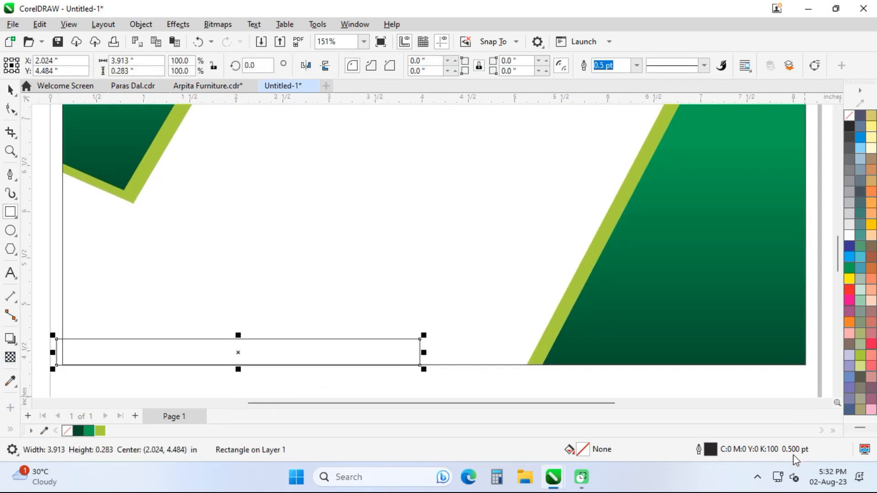
Paste the sofa image and move it left so that it overlaps the slanted panel's chartreuse edge
{"action": "left_click", "coordinate": [802, 359]}
{"action": "left_click", "coordinate": [818, 315]}
{"action": "key", "text": "ctrl+v"}
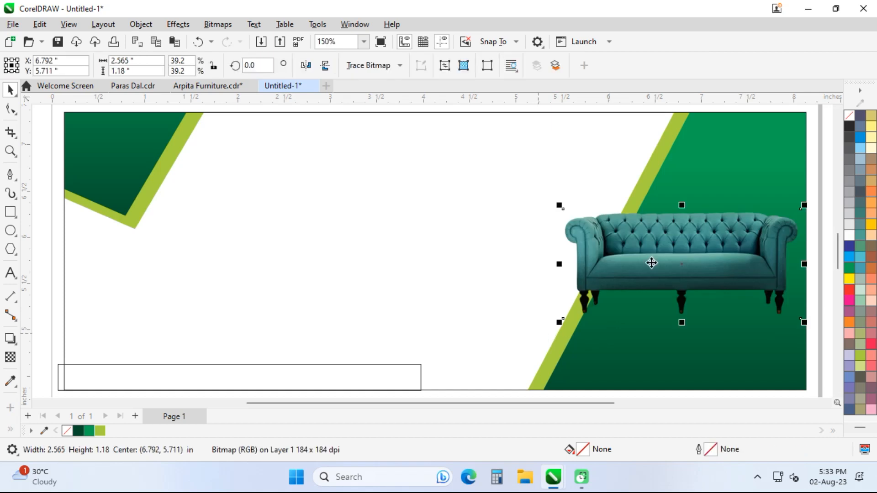
{"action": "left_click_drag", "start_coordinate": [699, 253], "coordinate": [677, 263]}
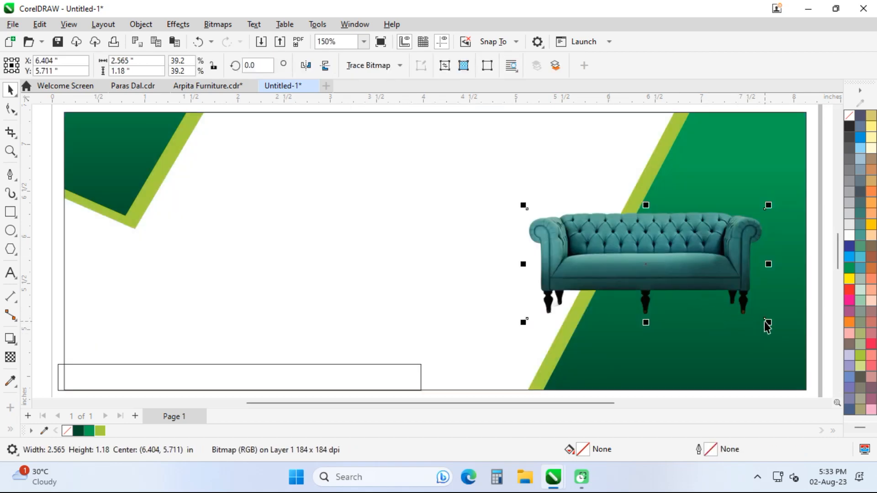
{"action": "left_click", "coordinate": [624, 321]}
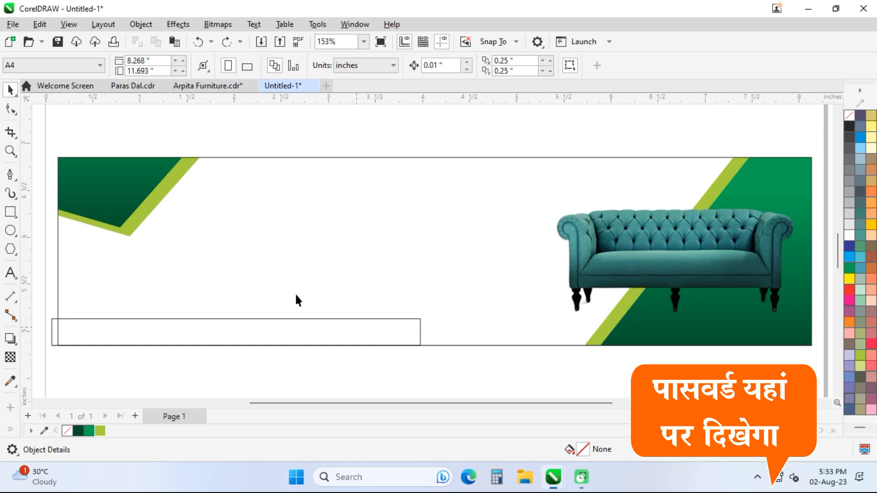
Reshape the gradient and chartreuse corner shapes by moving their lowest nodes down and left, and realign the chartreuse border behind the gradient shape
{"action": "double_click", "coordinate": [173, 266]}
{"action": "left_click", "coordinate": [138, 190]}
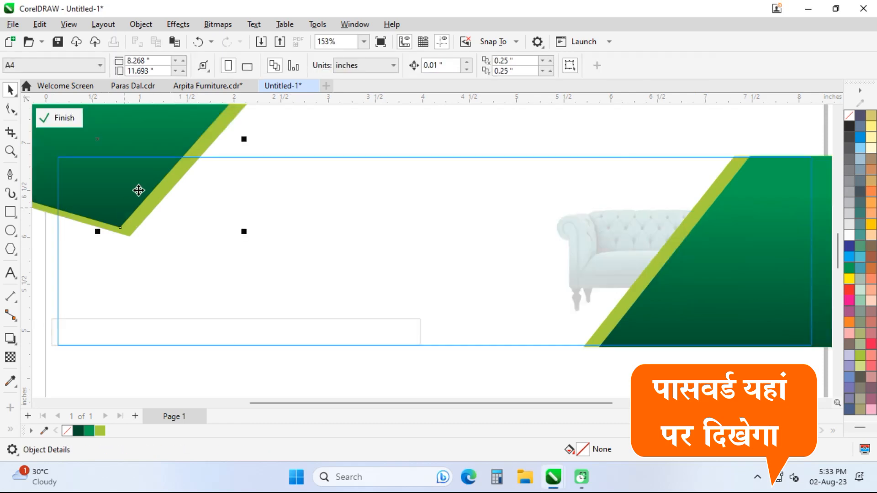
{"action": "left_click_drag", "start_coordinate": [138, 190], "coordinate": [198, 228]}
{"action": "key", "text": "F10"}
{"action": "left_click_drag", "start_coordinate": [184, 261], "coordinate": [159, 279]}
{"action": "left_click", "coordinate": [195, 269]}
{"action": "key", "text": "space"}
{"action": "left_click_drag", "start_coordinate": [188, 258], "coordinate": [182, 251]}
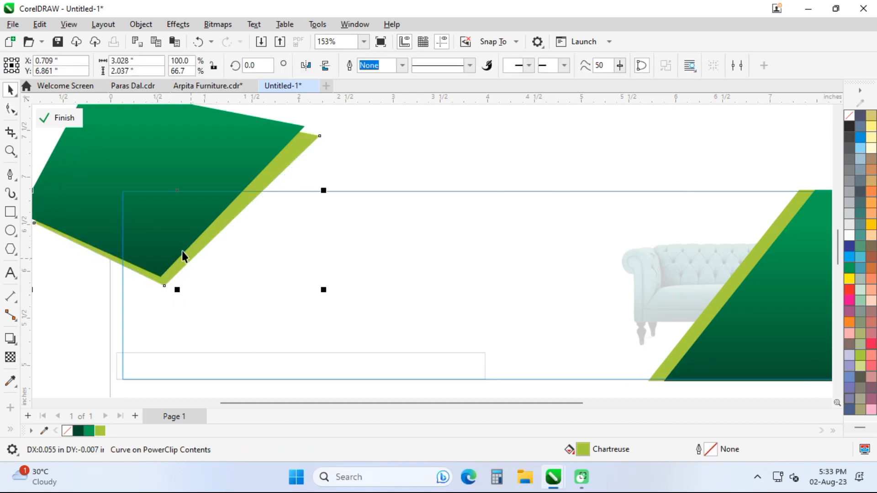
{"action": "left_click", "coordinate": [179, 248], "text": "shift"}
{"action": "left_click", "coordinate": [222, 339], "text": "ctrl"}
{"action": "key", "text": "Escape"}
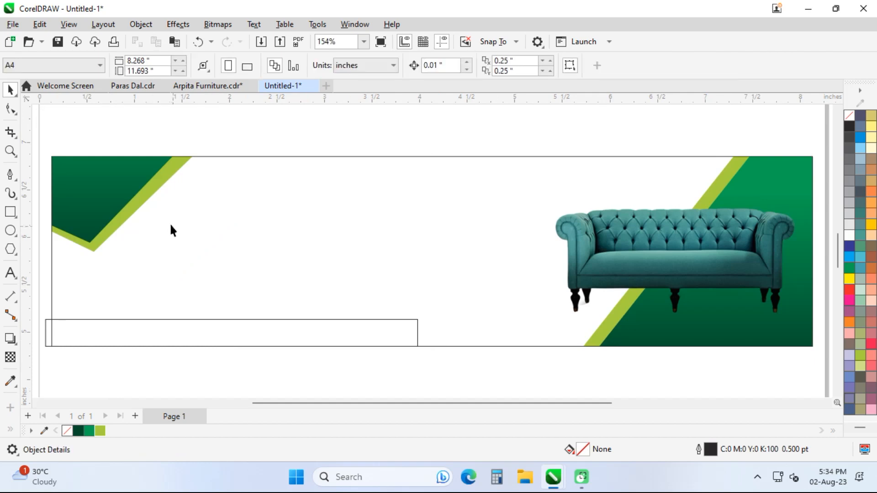
Nudge the sofa image slightly up and left, and shorten the bar along the frame's lower edge to about 3.11 in
{"action": "left_click_drag", "start_coordinate": [717, 249], "coordinate": [715, 246]}
{"action": "left_click", "coordinate": [417, 323]}
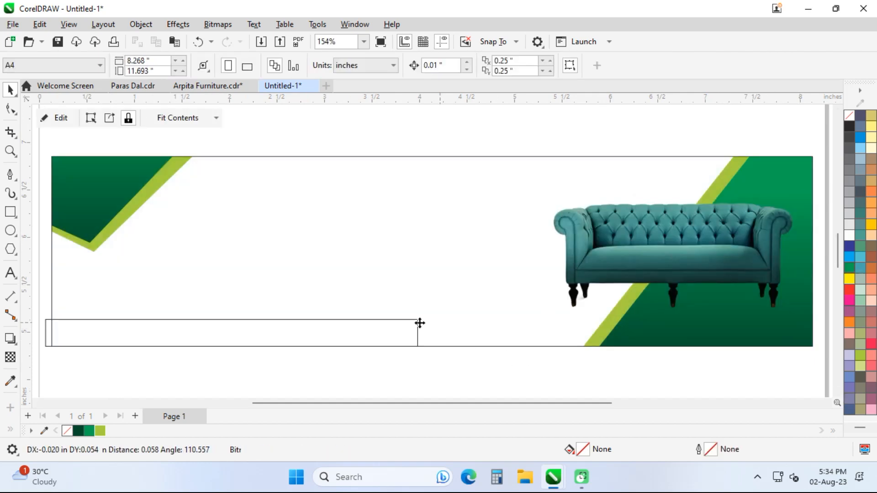
{"action": "left_click", "coordinate": [412, 323]}
{"action": "left_click_drag", "start_coordinate": [421, 331], "coordinate": [325, 336]}
Round the bar's upper-right corner to about 0.142 in and fill the bar with the dark green document colour
{"action": "key", "text": "F10"}
{"action": "left_click", "coordinate": [342, 320]}
{"action": "key", "text": "space"}
{"action": "left_click", "coordinate": [78, 431]}
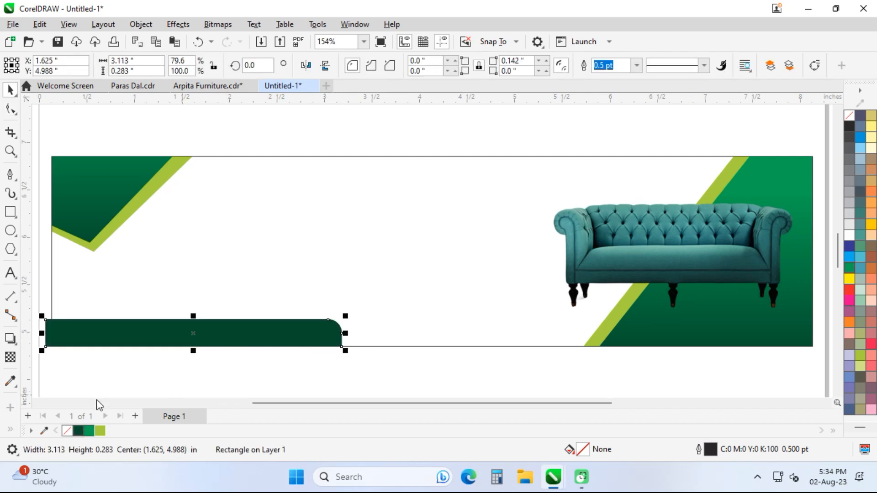
Add the artistic text "hg" on the dark green bar and colour it white
{"action": "key", "text": "F8"}
{"action": "left_click", "coordinate": [133, 333]}
{"action": "type", "text": "hg"}
{"action": "key", "text": "ctrl+space"}
{"action": "left_click", "coordinate": [846, 235]}
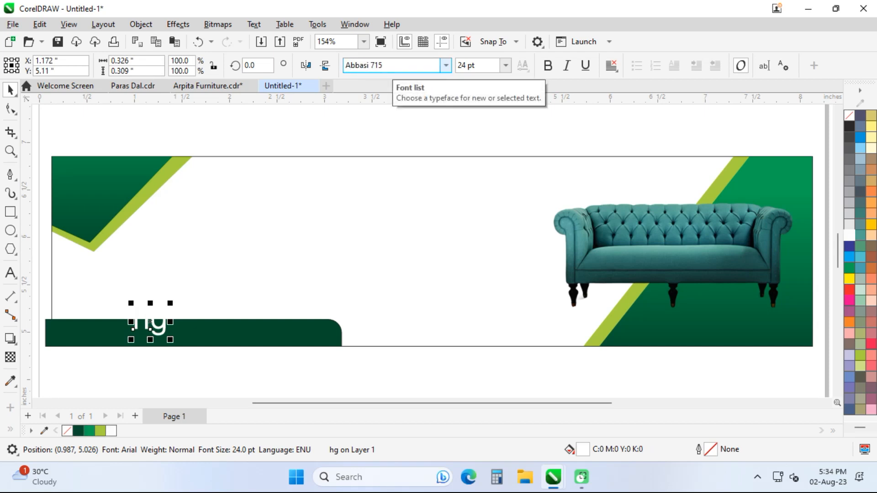
Set the bar text to Abbasi 715, replace it with "पता", shrink it to about 16.9 pt and place it at the bar's left end
{"action": "key", "text": "Return"}
{"action": "type", "text": "irk"}
{"action": "key", "text": "ctrl+space"}
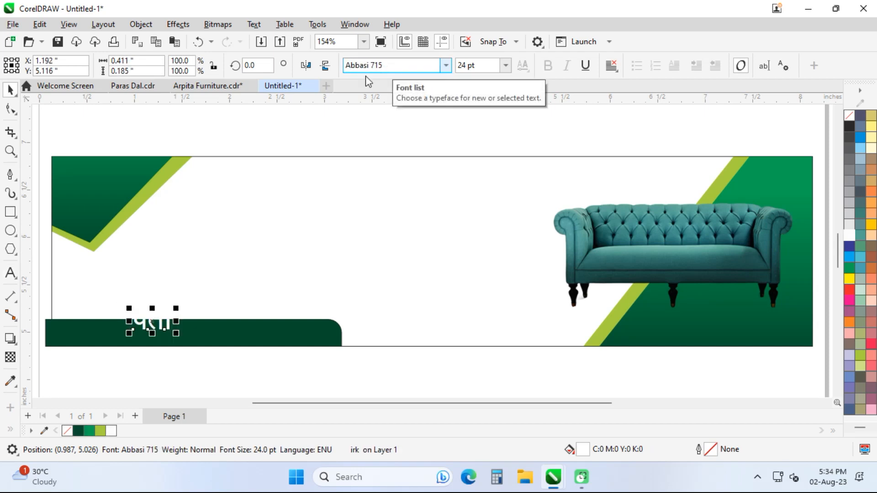
{"action": "left_click_drag", "start_coordinate": [164, 326], "coordinate": [95, 326]}
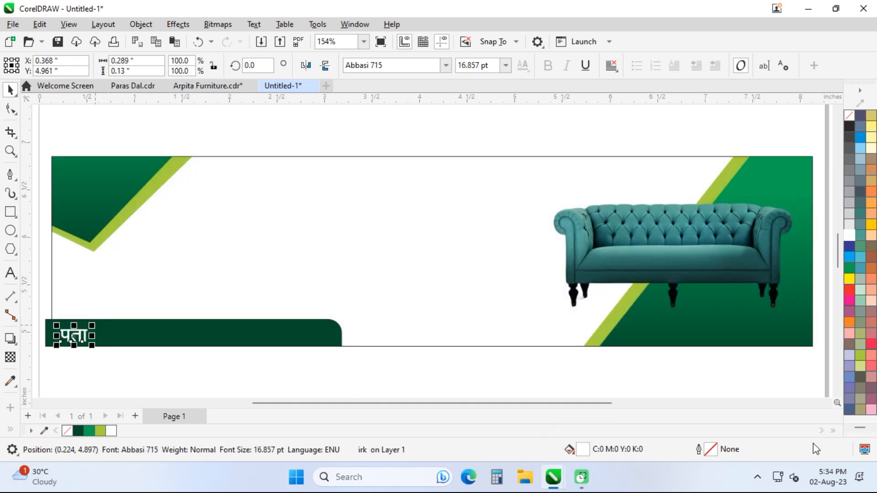
Extend the text after "पता" with a dash and the shop's full address in Hindi
{"action": "key", "text": "F8"}
{"action": "left_click", "coordinate": [83, 340]}
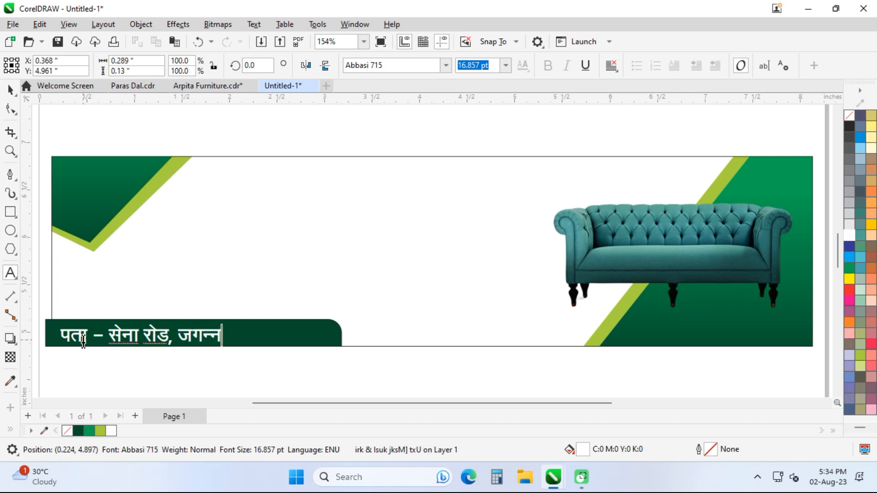
{"action": "type", "text": "F"}
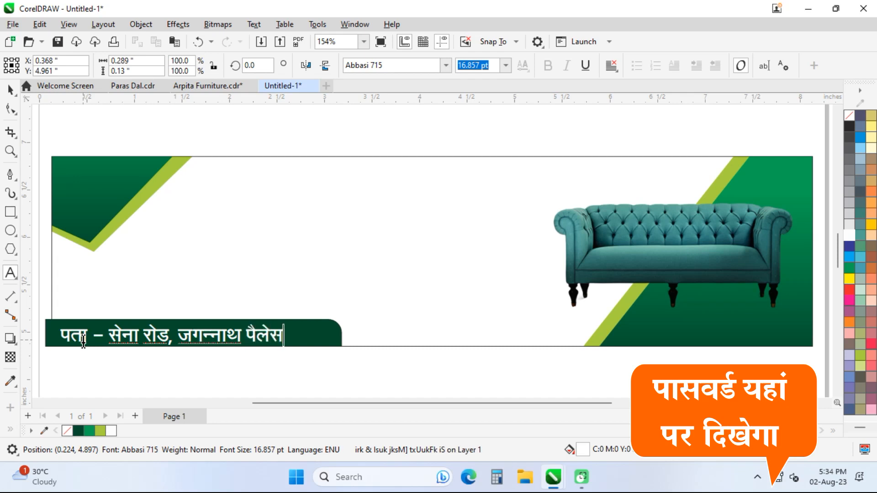
{"action": "type", "text": "kB"}
{"action": "key", "text": "Escape"}
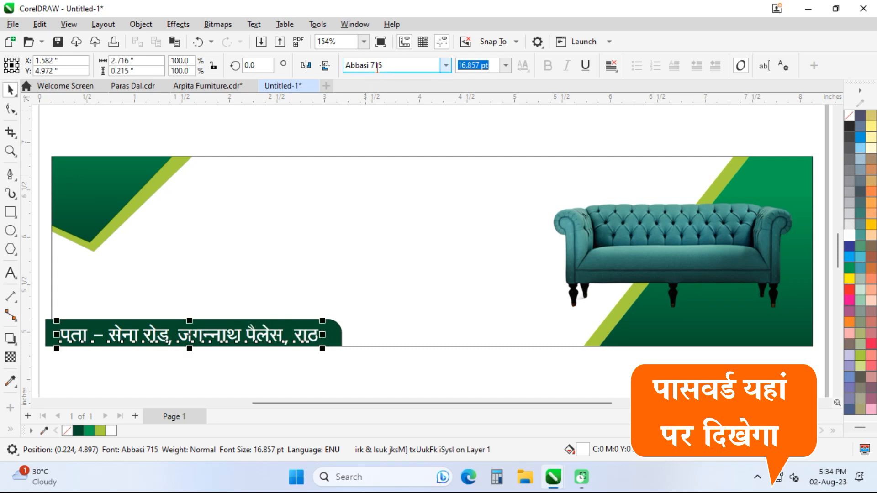
Try Abbasi Bharat on the address text and set its font to Abbasi Bhima
{"action": "type", "text": "Bharat"}
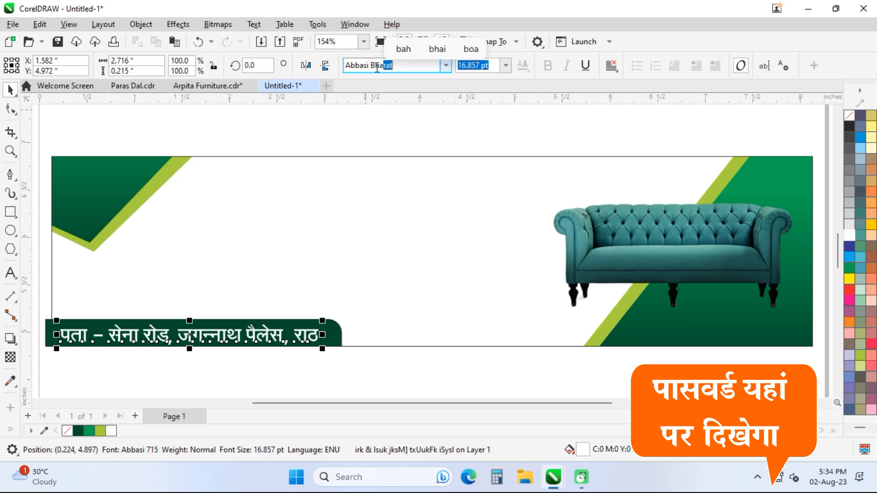
{"action": "key", "text": "Return"}
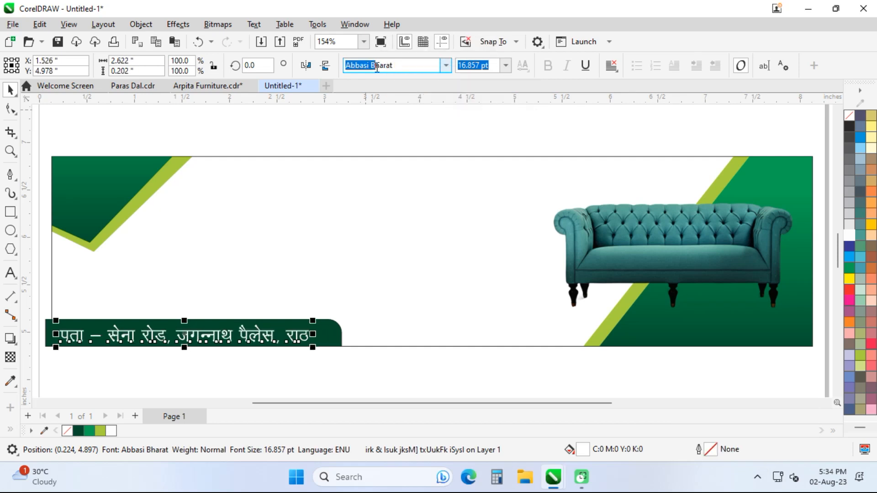
{"action": "type", "text": "Bhima"}
{"action": "key", "text": "Return"}
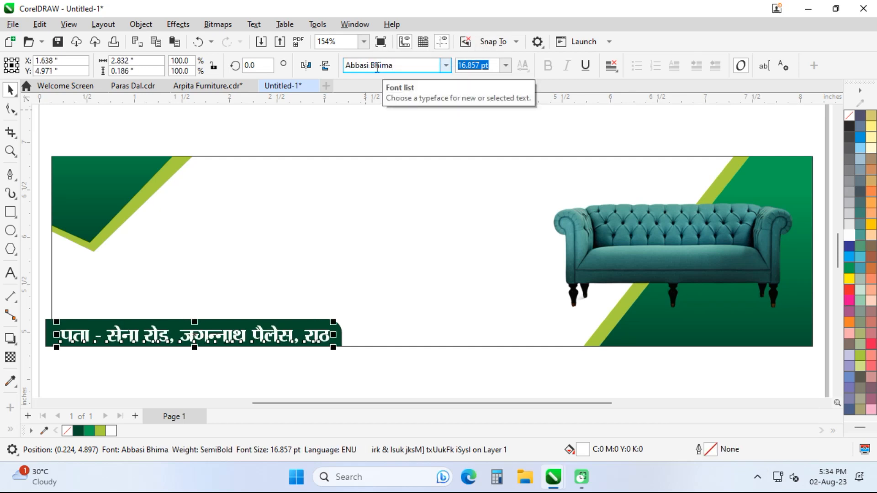
Nudge the address text slightly up within the dark green bar and set its font size to 15 pt
{"action": "left_click", "coordinate": [334, 342]}
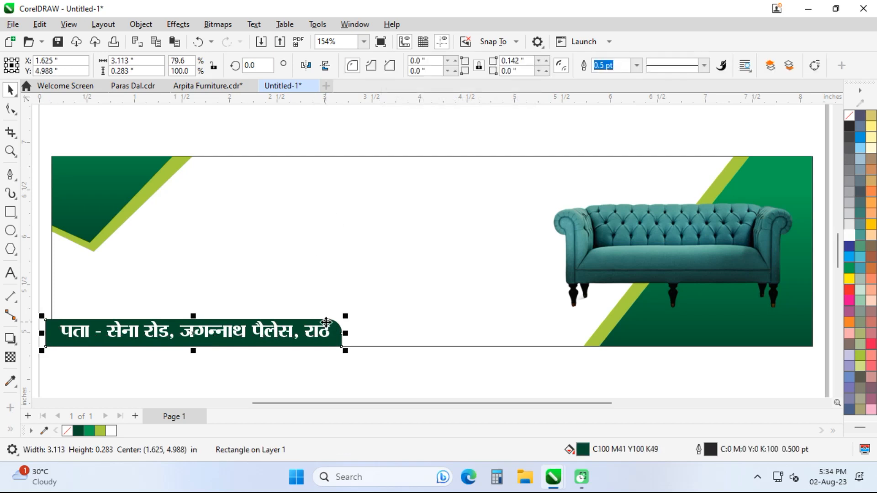
{"action": "key", "text": "Down"}
{"action": "key", "text": "Down"}
{"action": "left_click", "coordinate": [363, 331], "text": "shift"}
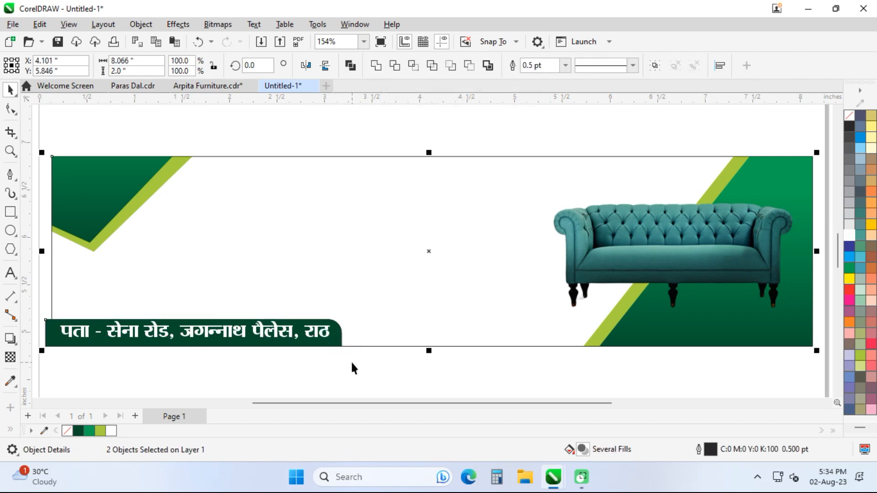
{"action": "left_click", "coordinate": [333, 340]}
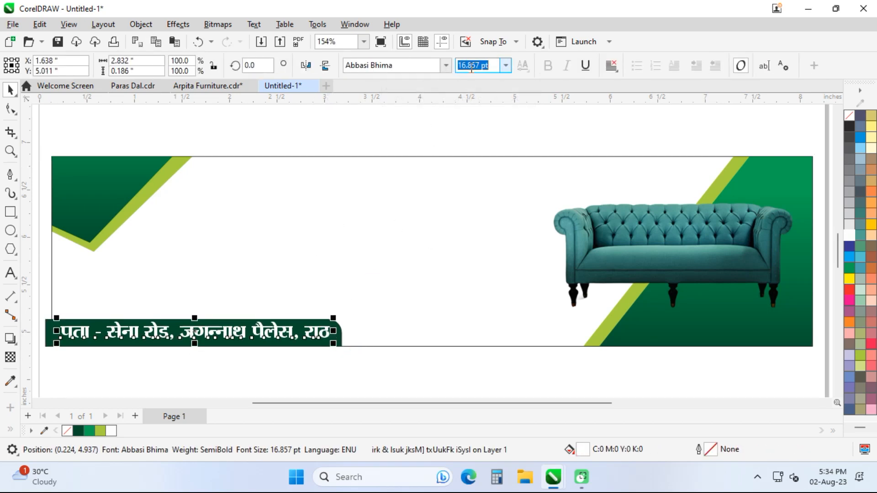
{"action": "type", "text": "15"}
{"action": "key", "text": "Return"}
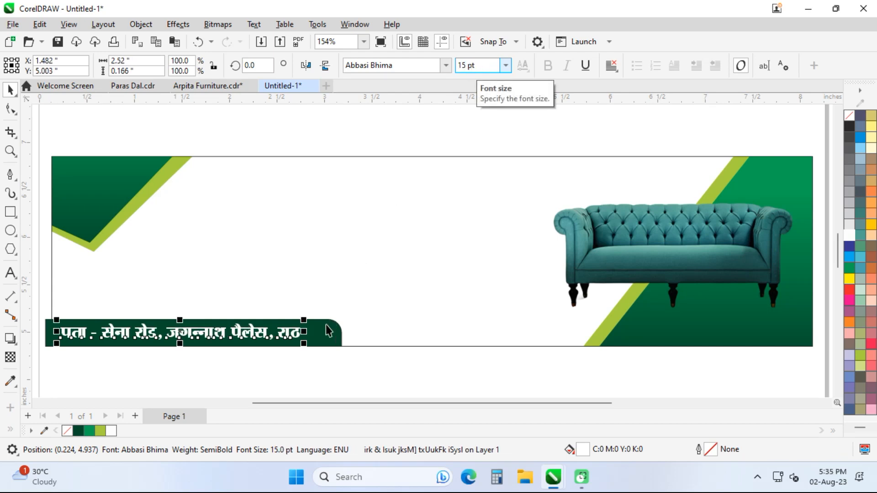
Shorten the dark green bar to about 2.9 in from its right end and nudge the address text slightly right
{"action": "left_click", "coordinate": [340, 333]}
{"action": "left_click_drag", "start_coordinate": [342, 333], "coordinate": [321, 332]}
{"action": "left_click", "coordinate": [283, 336]}
{"action": "key", "text": "Right"}
{"action": "key", "text": "Right"}
{"action": "key", "text": "Right"}
{"action": "key", "text": "Right"}
{"action": "left_click", "coordinate": [312, 334]}
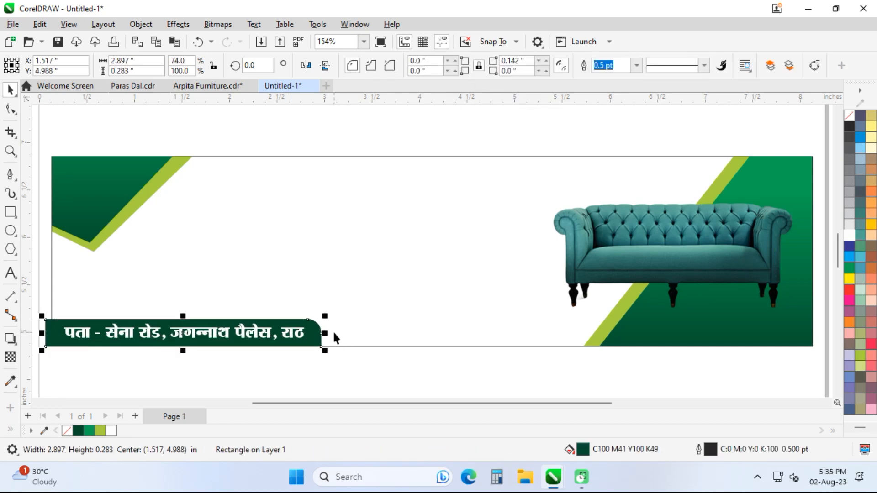
PowerClip the dark green bar inside the 8 by 2 in banner frame
{"action": "key", "text": "ctrl+1"}
{"action": "left_click", "coordinate": [348, 313]}
{"action": "left_click", "coordinate": [363, 369]}
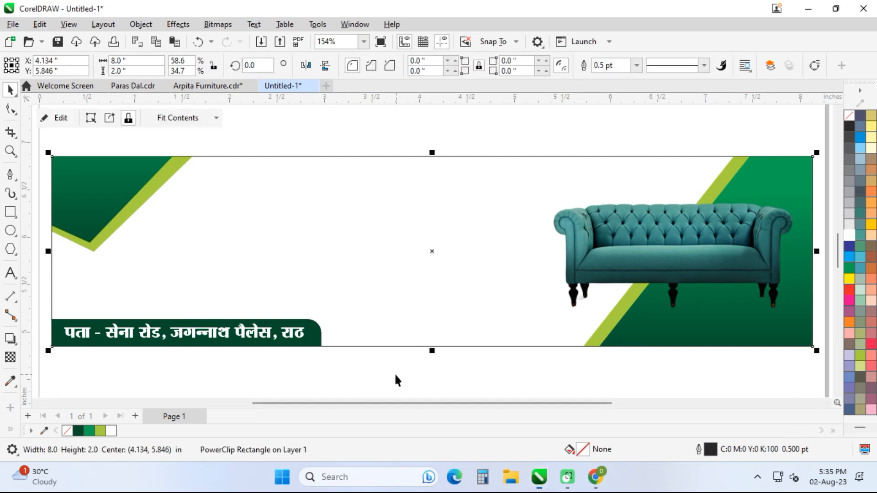
Add the artistic text "hgh" in the banner's blank middle area and set its font to Khand
{"action": "key", "text": "F8"}
{"action": "left_click", "coordinate": [305, 221]}
{"action": "type", "text": "hgh"}
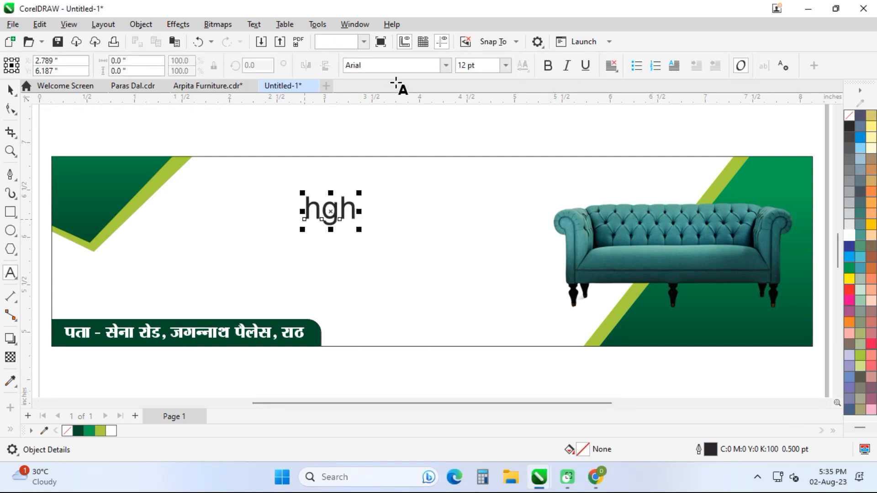
{"action": "key", "text": "ctrl+space"}
{"action": "left_click", "coordinate": [404, 65]}
{"action": "type", "text": "khand"}
{"action": "key", "text": "Return"}
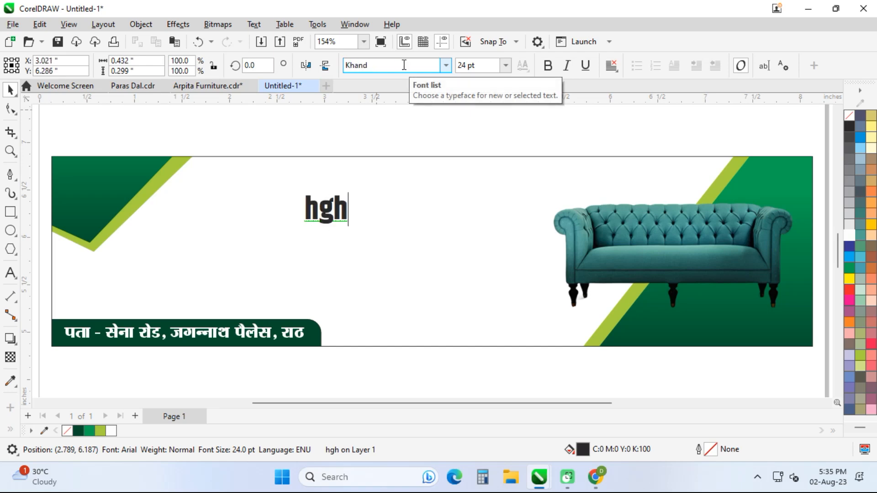
Replace the placeholder with "अर्पिता फर्नीचर", enlarge it to about 54.4 pt and position it between the corner shape and the sofa
{"action": "key", "text": "F8"}
{"action": "key", "text": "ctrl+a"}
{"action": "type", "text": "अर्पिता फर्नीचर"}
{"action": "key", "text": "ctrl+space"}
{"action": "left_click_drag", "start_coordinate": [456, 224], "coordinate": [485, 246]}
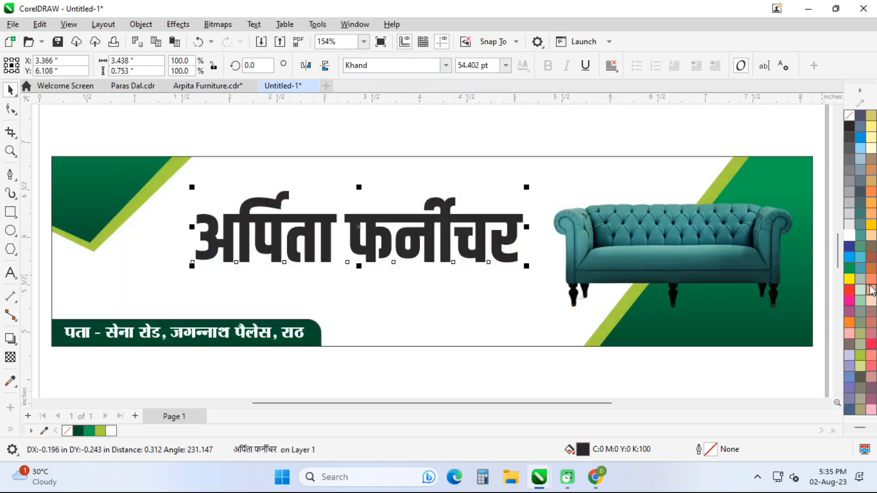
Fill the heading with a vertical gradient running from dark green down to green
{"action": "left_click", "coordinate": [849, 271]}
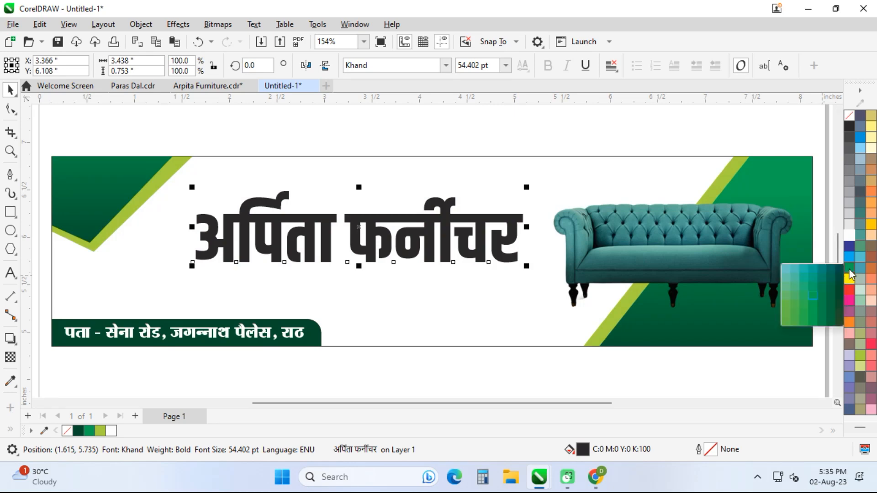
{"action": "left_click", "coordinate": [840, 298]}
{"action": "key", "text": "g"}
{"action": "left_click_drag", "start_coordinate": [382, 209], "coordinate": [382, 265]}
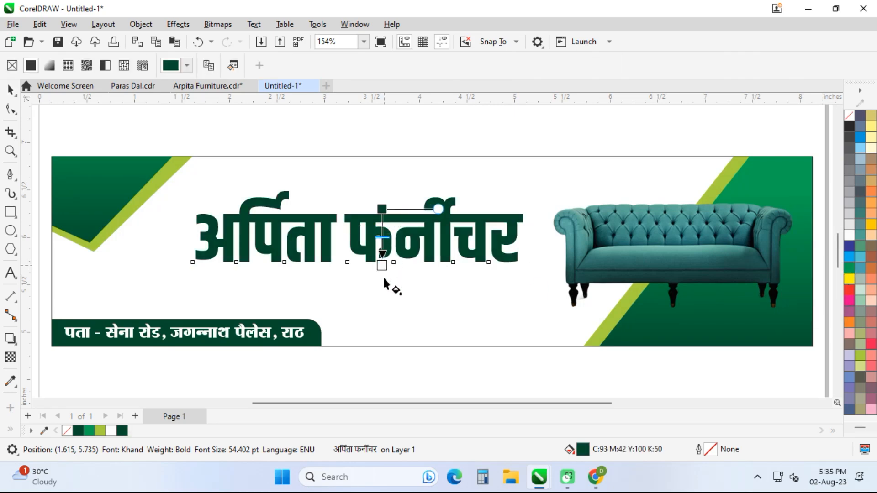
{"action": "left_click", "coordinate": [849, 268]}
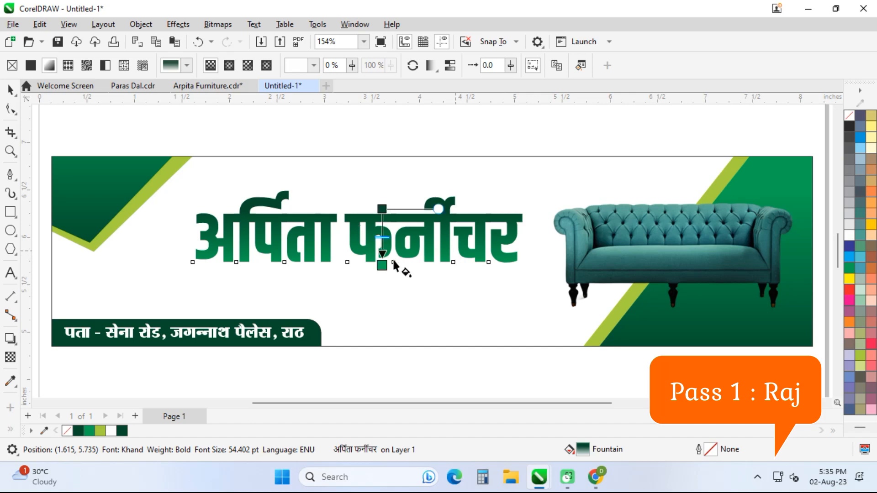
Add a drop shadow to the heading, offset about 0.027 in right and 0.031 in down
{"action": "left_click", "coordinate": [10, 338]}
{"action": "left_click_drag", "start_coordinate": [359, 227], "coordinate": [393, 266]}
{"action": "key", "text": "space"}
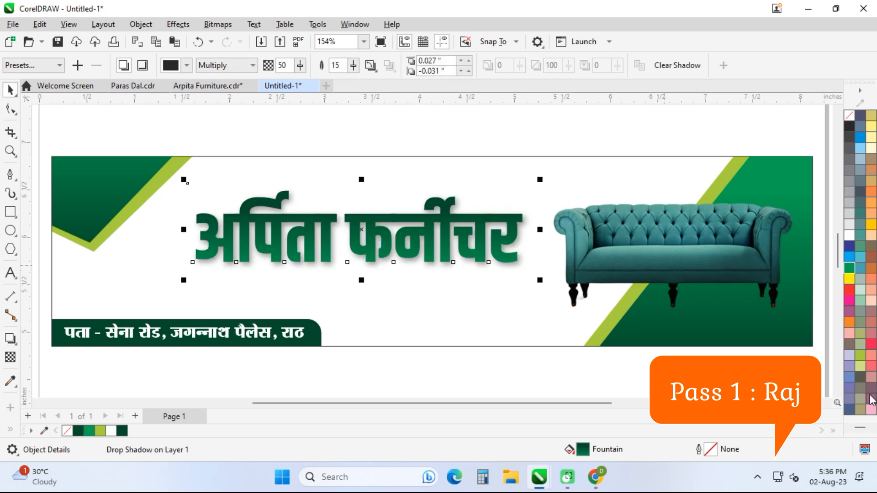
Give the heading a white 2 pt outline placed behind the fill
{"action": "right_click", "coordinate": [851, 235]}
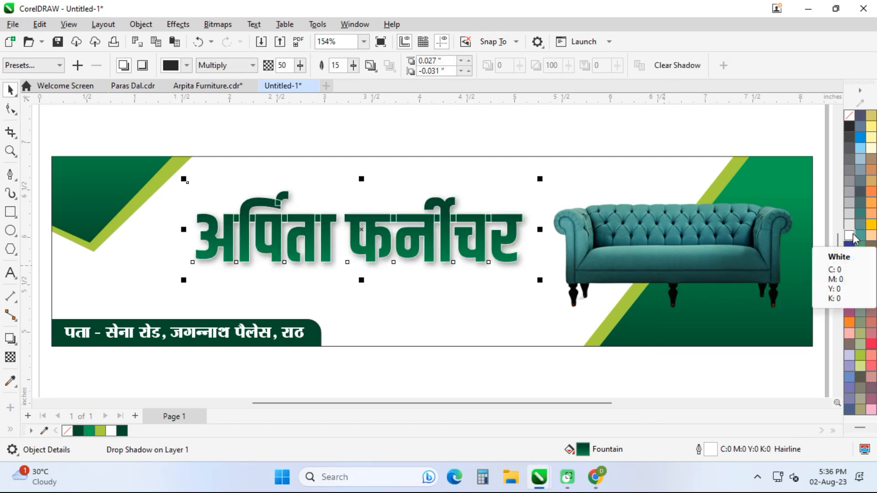
{"action": "key", "text": "F12"}
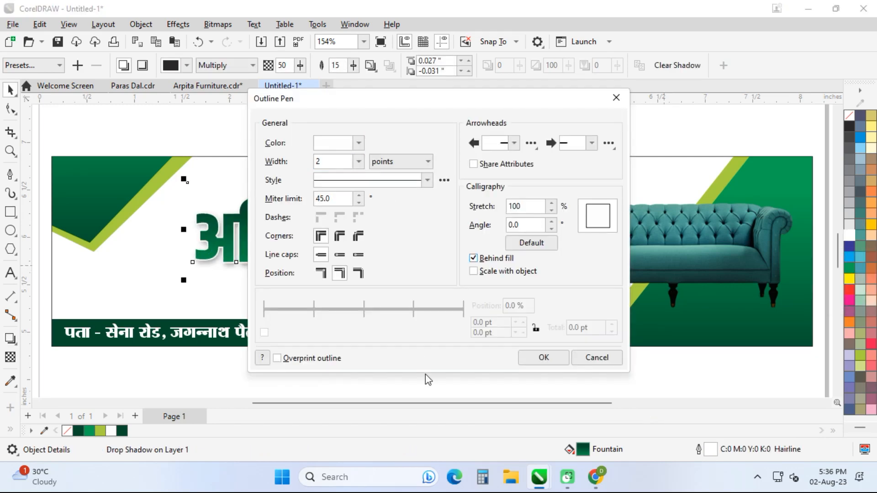
{"action": "left_click", "coordinate": [530, 360]}
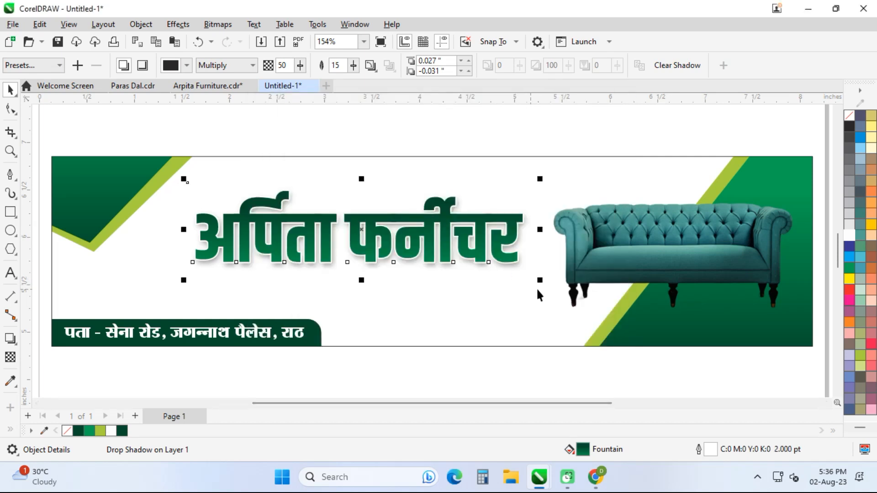
Enlarge the heading slightly and shift it a little left, away from the sofa
{"action": "mouse_move", "coordinate": [540, 286]}
{"action": "left_mouse_down"}
{"action": "mouse_move", "coordinate": [556, 296]}
{"action": "mouse_move", "coordinate": [547, 290]}
{"action": "left_mouse_up"}
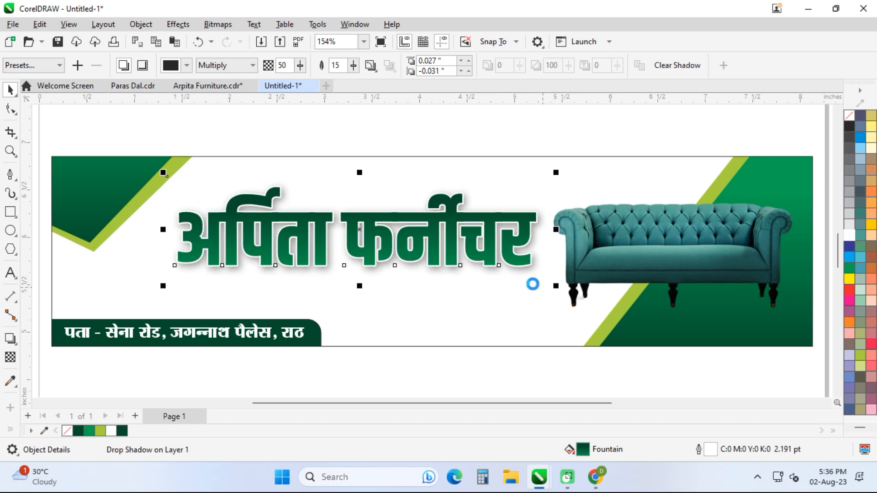
{"action": "left_click", "coordinate": [429, 257]}
{"action": "key", "text": "Down"}
Fill the banner frame with chartreuse and turn it into a vertical fountain fill with chartreuse at both ends
{"action": "left_click", "coordinate": [772, 388]}
{"action": "left_click", "coordinate": [532, 346]}
{"action": "left_click", "coordinate": [348, 350]}
{"action": "left_click", "coordinate": [103, 425]}
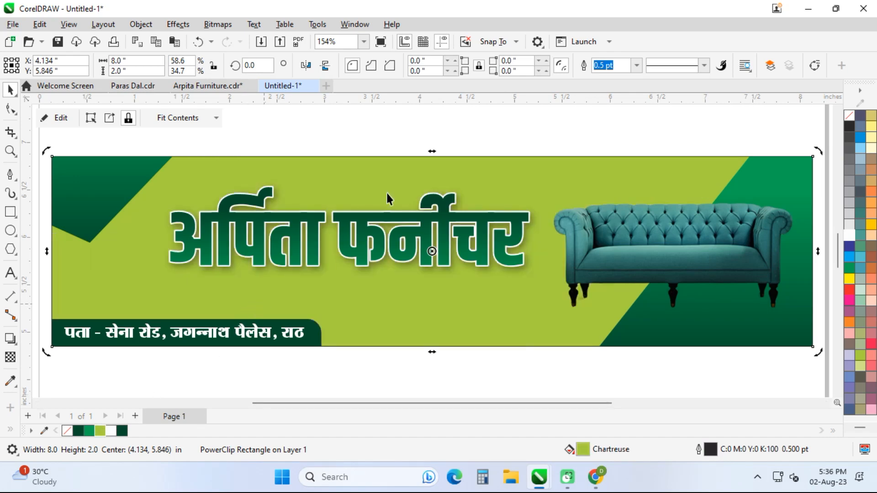
{"action": "key", "text": "g"}
{"action": "left_click_drag", "start_coordinate": [392, 132], "coordinate": [392, 391]}
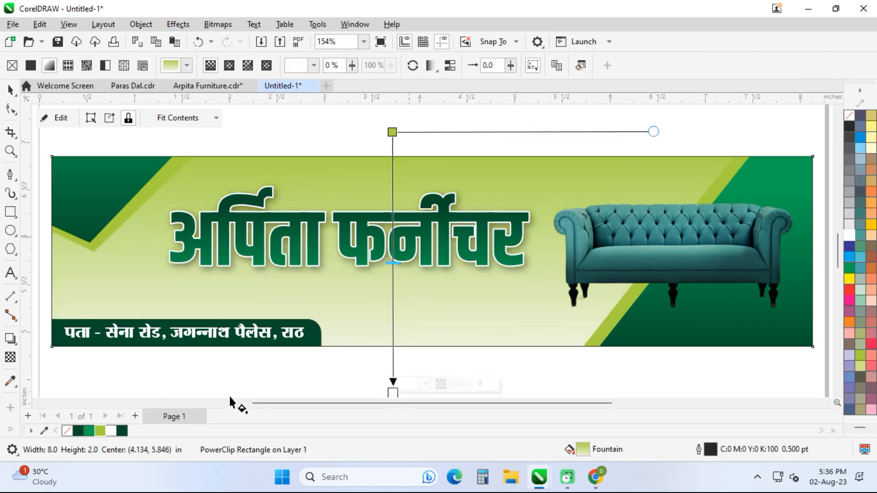
{"action": "left_click", "coordinate": [100, 431]}
Add white colour stops to the frame's gradient at about 18% and 73%
{"action": "double_click", "coordinate": [392, 244]}
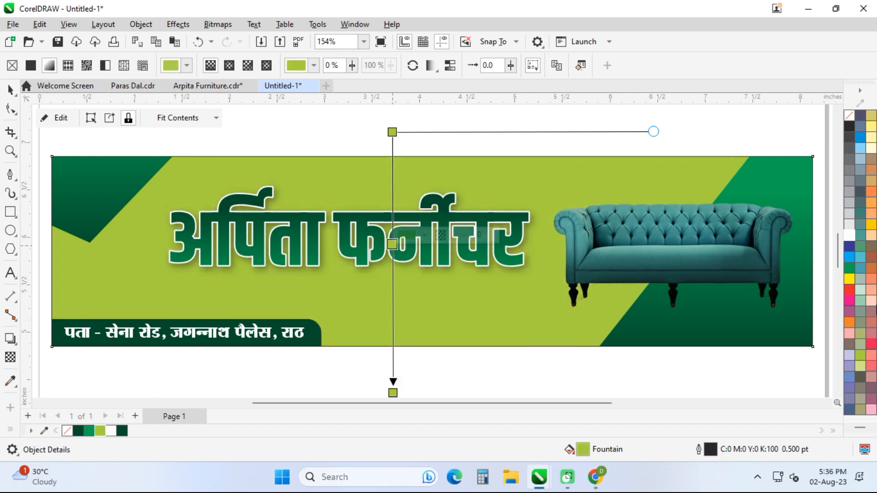
{"action": "left_click", "coordinate": [850, 231]}
{"action": "double_click", "coordinate": [392, 323]}
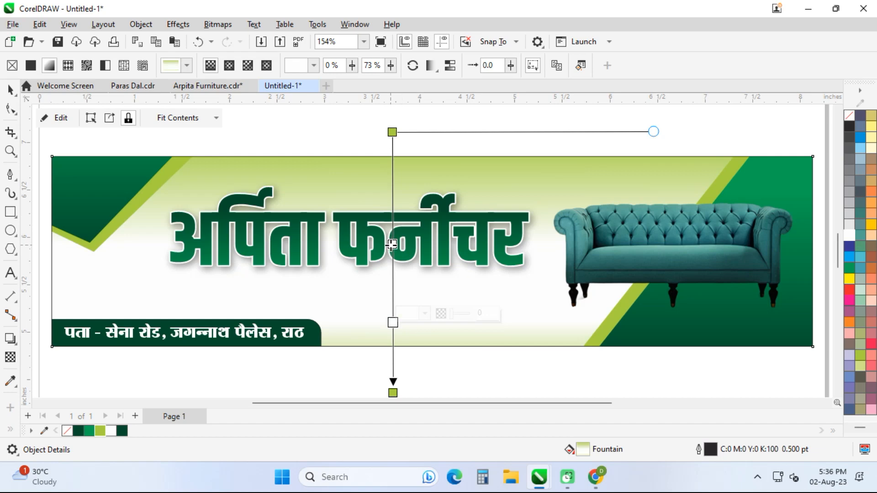
{"action": "left_click_drag", "start_coordinate": [394, 182], "coordinate": [393, 179]}
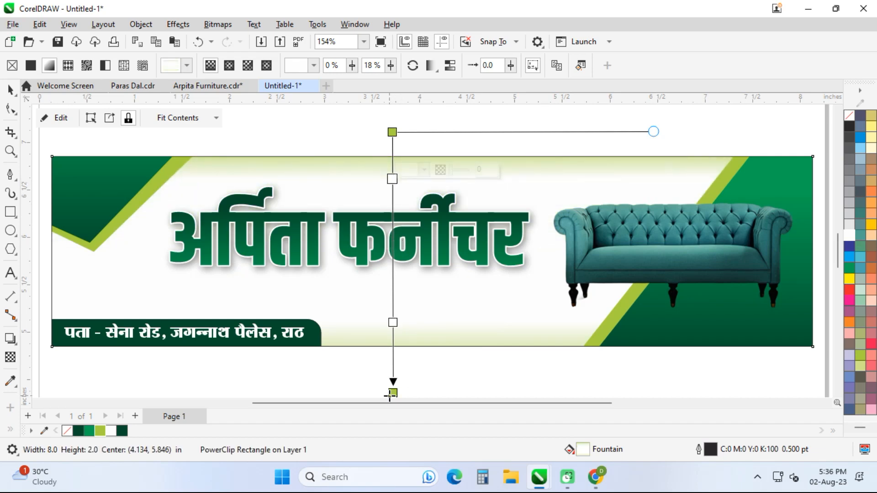
Pull both ends of the frame's gradient closer to the banner edges, adjust the upper white stop, and deselect the frame
{"action": "left_click_drag", "start_coordinate": [390, 395], "coordinate": [390, 377]}
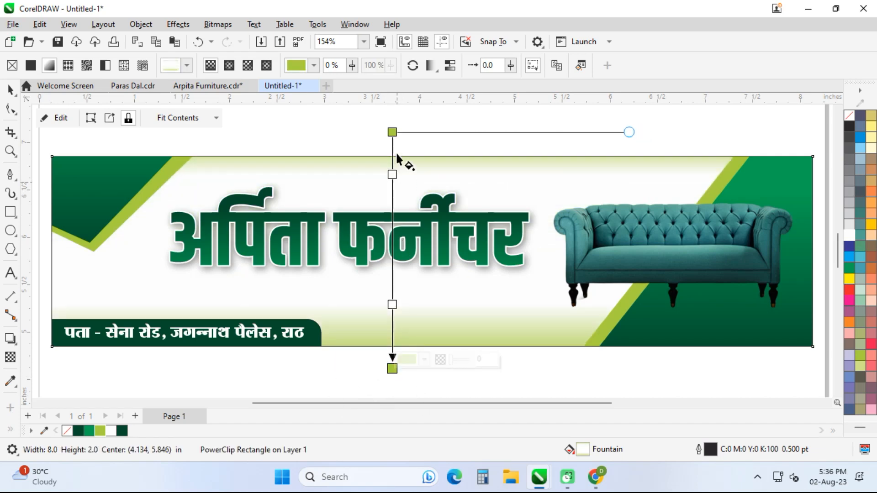
{"action": "left_click_drag", "start_coordinate": [391, 132], "coordinate": [392, 142]}
{"action": "left_click_drag", "start_coordinate": [393, 182], "coordinate": [392, 186]}
{"action": "key", "text": "space"}
{"action": "left_click", "coordinate": [429, 309]}
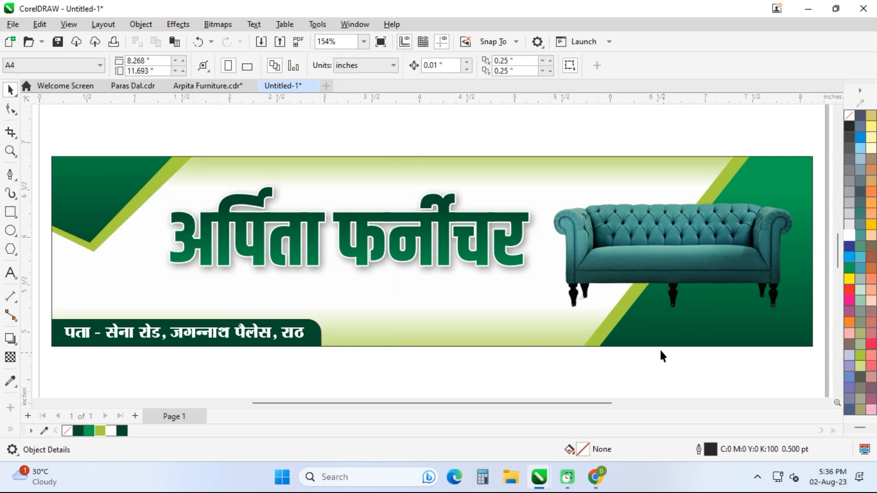
Add the artistic text "hgh" below the sofa and set its font to Abbasi 715
{"action": "key", "text": "F8"}
{"action": "left_click", "coordinate": [658, 325]}
{"action": "type", "text": "hgh"}
{"action": "key", "text": "ctrl+a"}
{"action": "left_click", "coordinate": [390, 66]}
{"action": "type", "text": "Abbasi 715"}
{"action": "key", "text": "Return"}
Replace the placeholder text below the sofa with the Hindi note "नोट – एक बार सेवा का मौका अवश्य दें"
{"action": "type", "text": "u"}
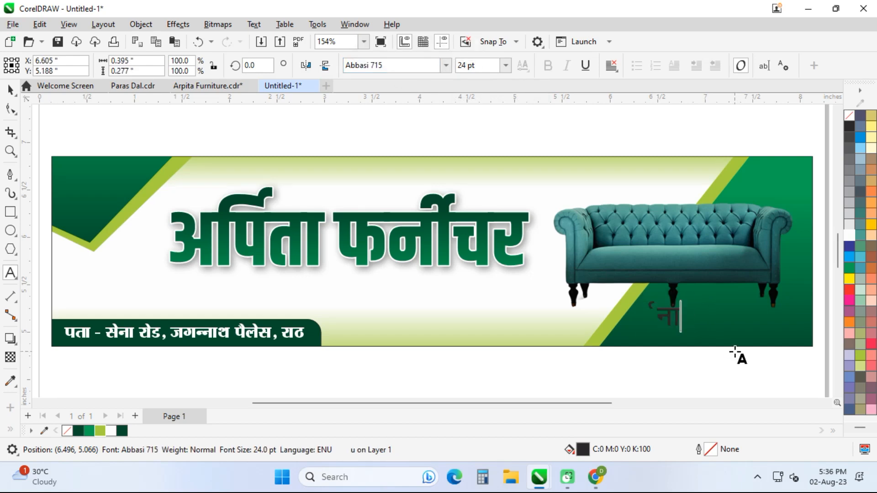
{"action": "type", "text": "ksV & ,d "}
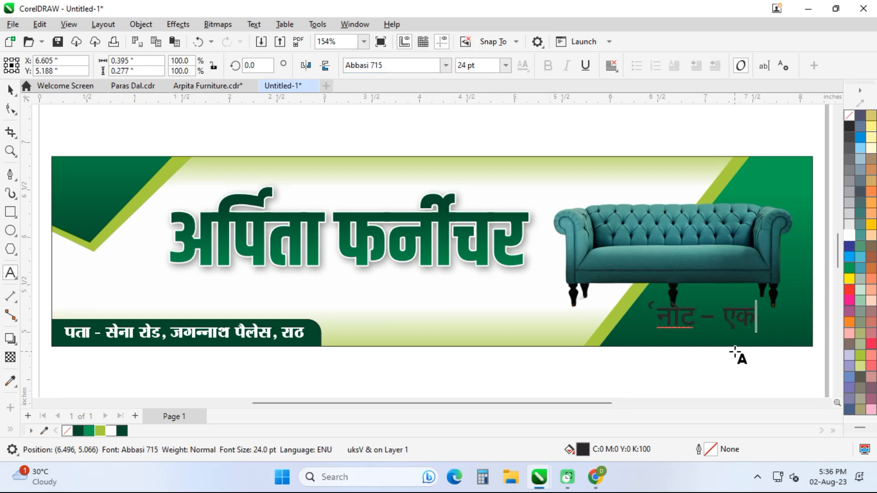
{"action": "type", "text": "ckj Isok dk ekS"}
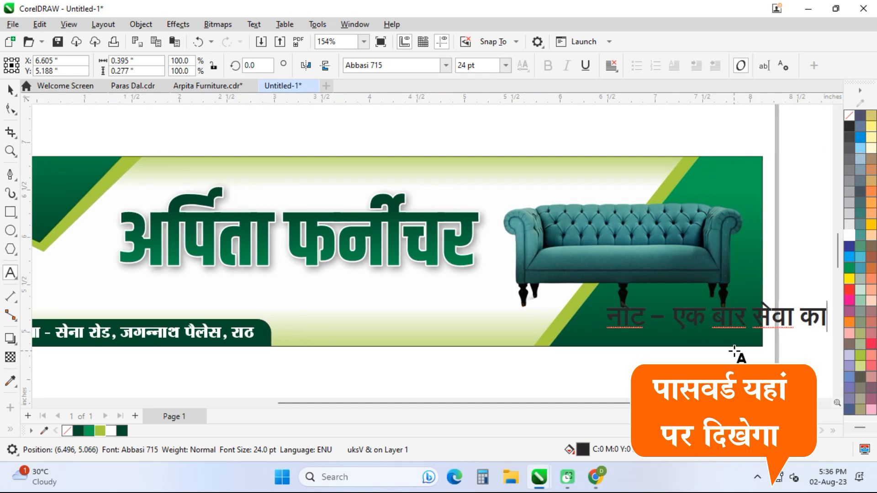
{"action": "type", "text": "dk vo/;"}
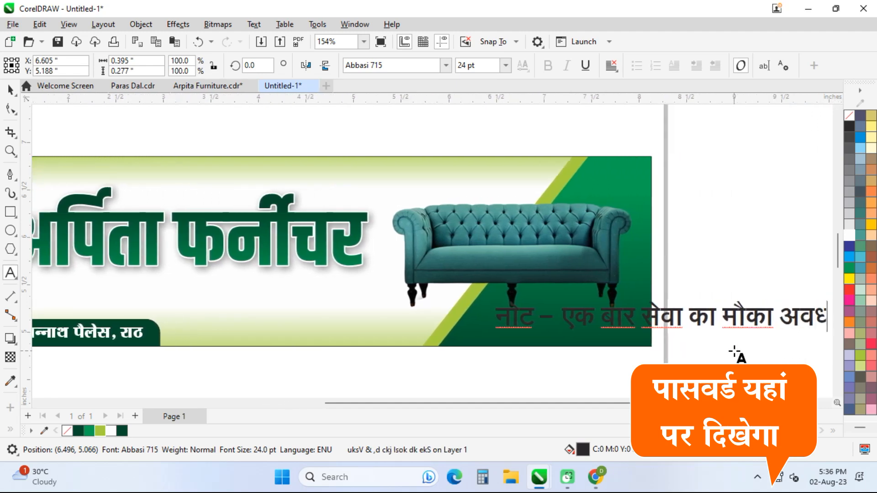
{"action": "key", "text": "BackSpace"}
{"action": "key", "text": "BackSpace"}
{"action": "type", "text": "'; nsa"}
{"action": "key", "text": "ctrl+space"}
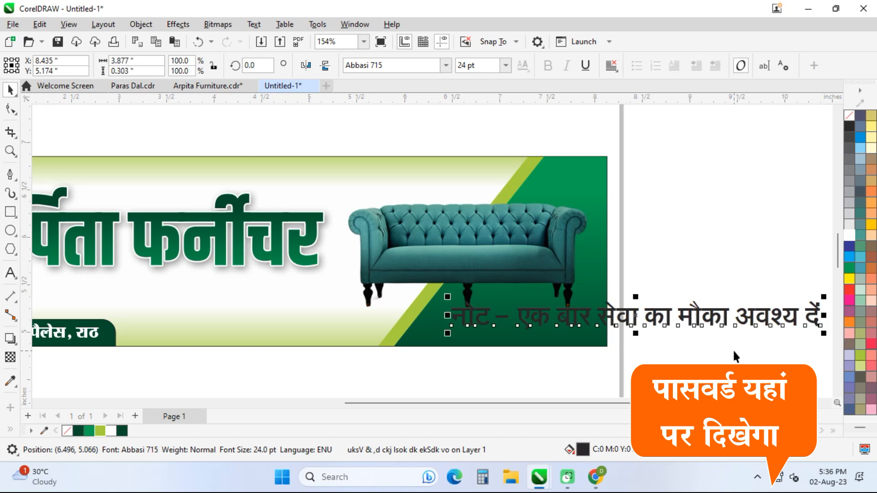
Set the note's font size to 15 pt and move it into the banner's lower-right corner
{"action": "left_click", "coordinate": [466, 66]}
{"action": "type", "text": "15"}
{"action": "key", "text": "Return"}
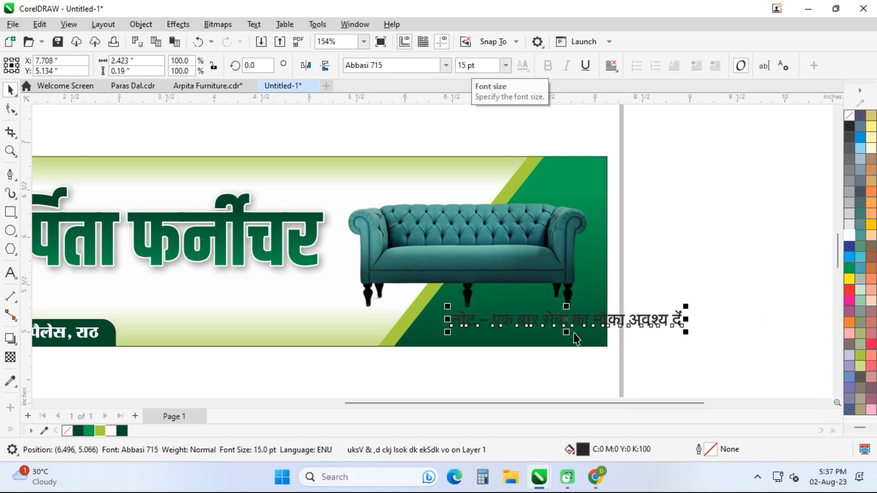
{"action": "left_click_drag", "start_coordinate": [563, 325], "coordinate": [481, 337]}
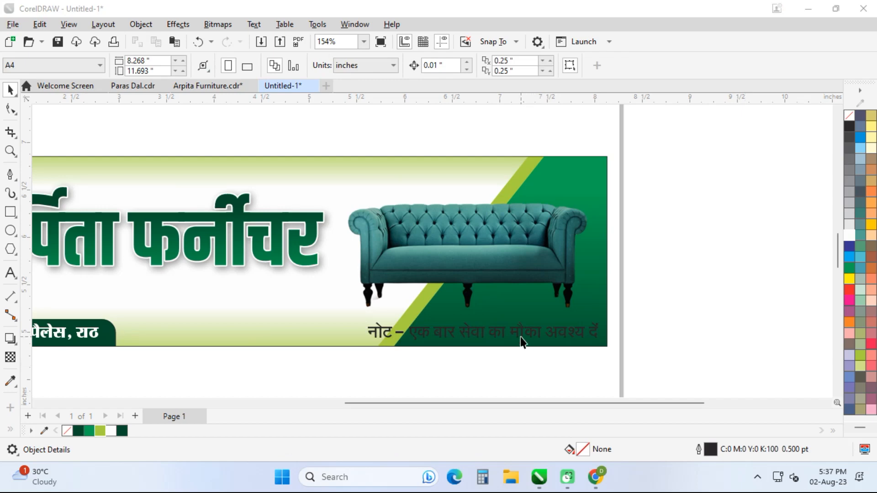
Change the note's font to Abbasi A15 and delete the "नोट-" prefix from its beginning
{"action": "left_click", "coordinate": [523, 343]}
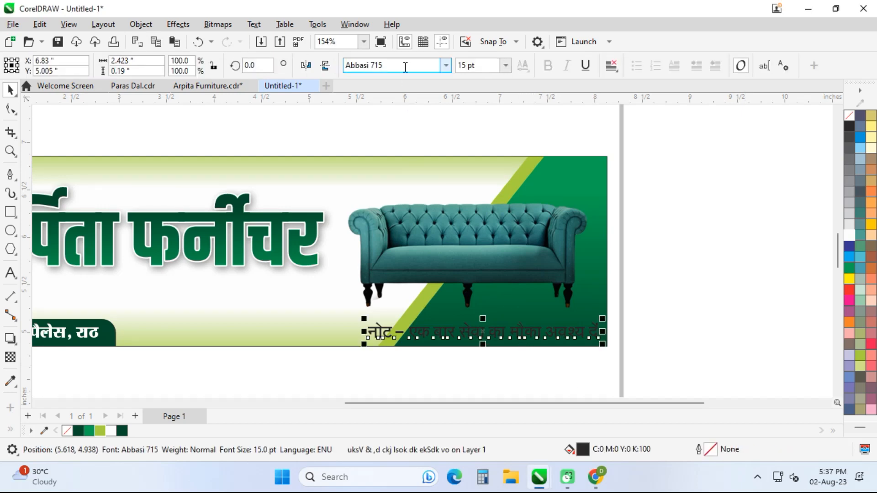
{"action": "type", "text": "A15"}
{"action": "key", "text": "Return"}
{"action": "double_click", "coordinate": [416, 335]}
{"action": "key", "text": "shift+Home"}
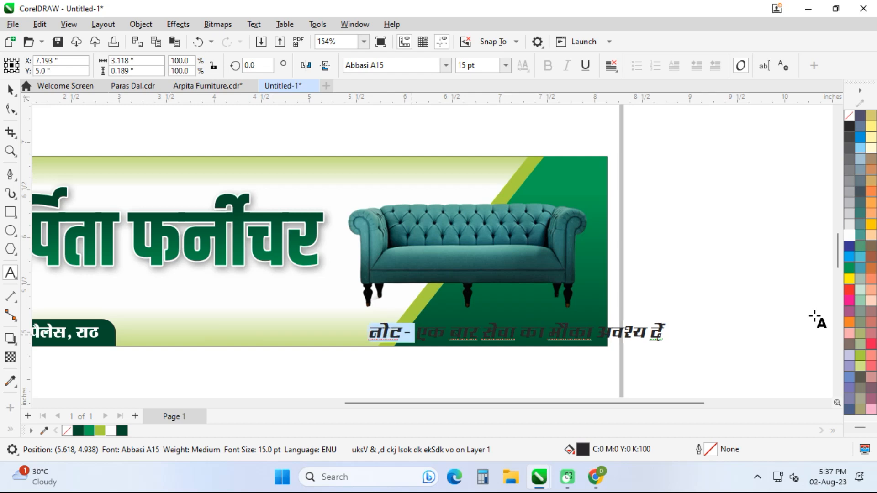
{"action": "key", "text": "Delete"}
{"action": "key", "text": "ctrl+space"}
Fill the note with white and shrink and position it inside the green panel below the sofa
{"action": "left_click", "coordinate": [849, 235]}
{"action": "left_click_drag", "start_coordinate": [367, 349], "coordinate": [446, 343]}
{"action": "left_click_drag", "start_coordinate": [539, 332], "coordinate": [520, 336]}
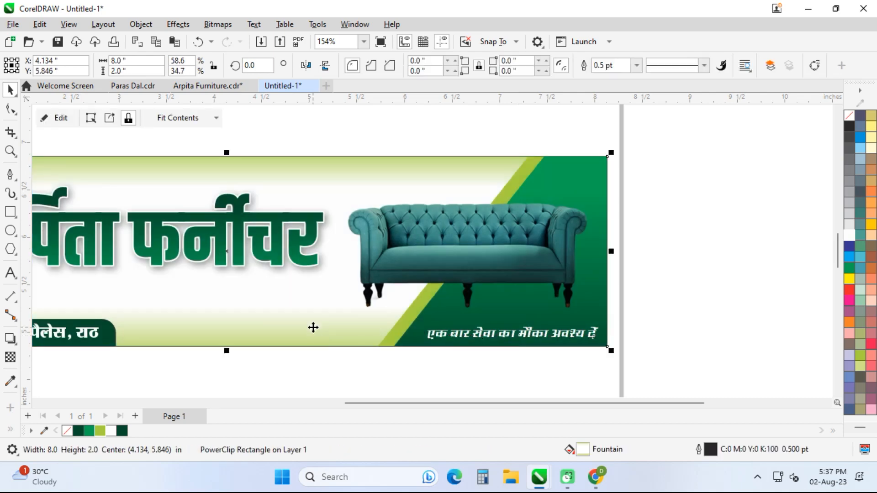
{"action": "key", "text": "Escape"}
{"action": "scroll", "coordinate": [332, 351], "scroll_direction": "left", "scroll_amount": 2}
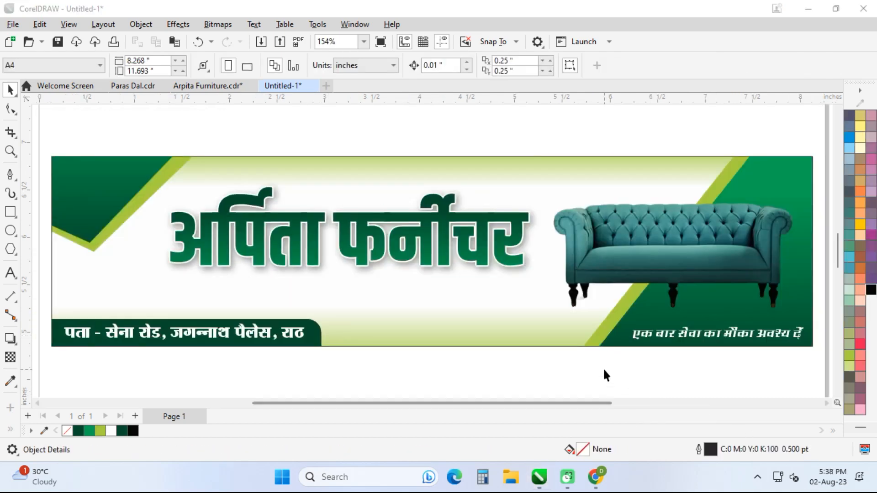
Add the two-line services text starting "हमारे यहाँ पलंग, सोफा, अलमिरा" under the shop name and colour "लेमीनेशन डोर भी उपलब्ध है।" dark green
{"action": "left_click", "coordinate": [604, 370]}
{"action": "type", "text": "हमारे यहाँ पलंग, सोफा, अलमिरा, गेट, पेडरिंग सोफा मेकर और सोफा की रिपयेरिंग भी का काम भी किया जाता है । लेमीनेशन डोर भी उपलब्ध है।"}
{"action": "double_click", "coordinate": [415, 310]}
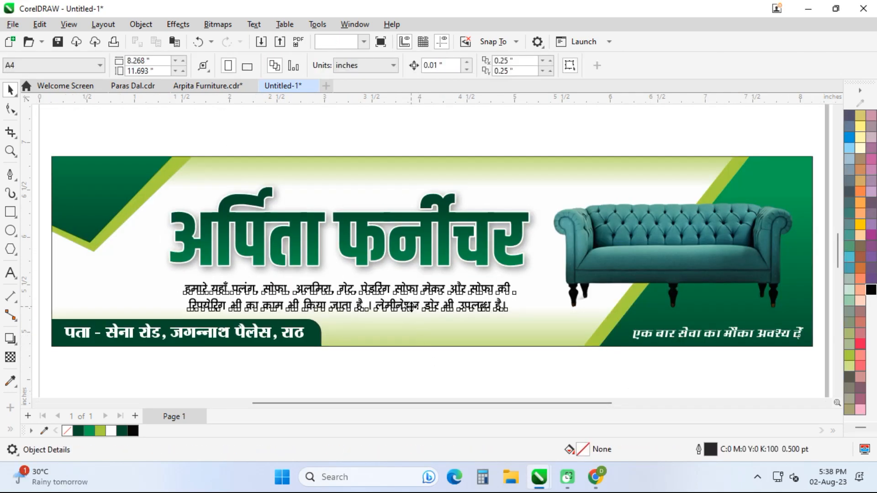
{"action": "left_click_drag", "start_coordinate": [375, 307], "coordinate": [499, 309]}
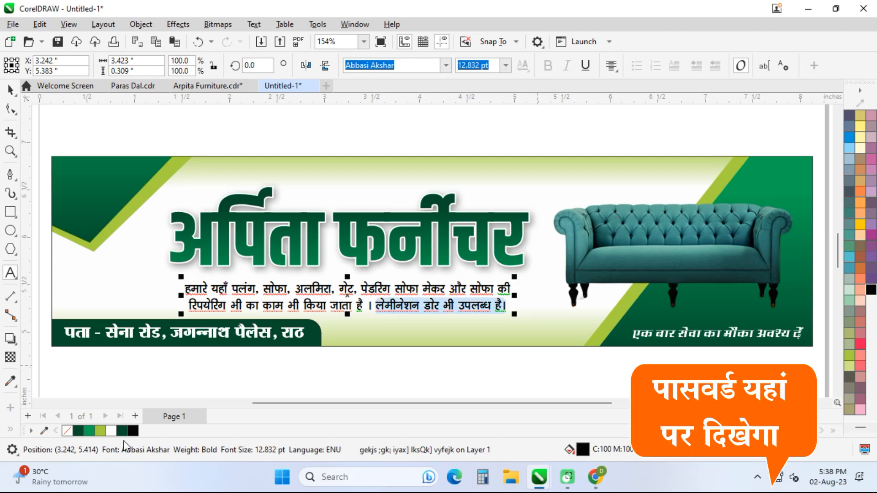
{"action": "left_click", "coordinate": [112, 433]}
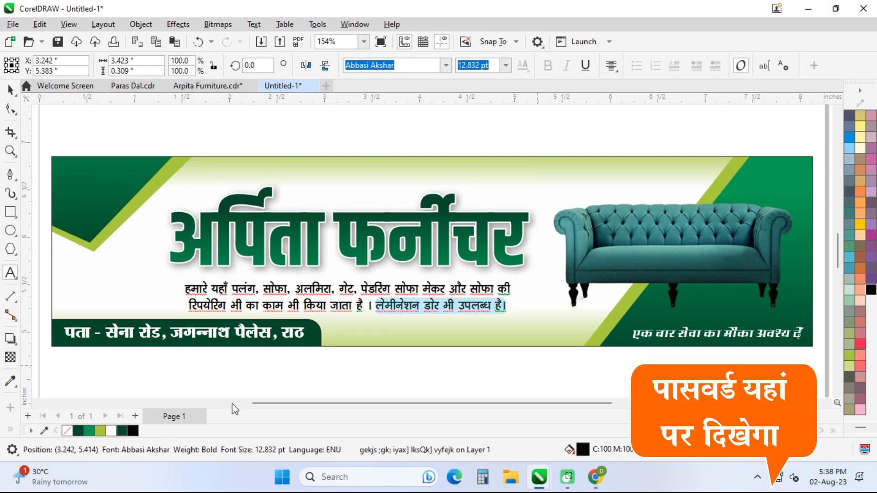
Give the banner frame a 2 pt outline in dark green (C93 M42 Y100 K50) and deselect it
{"action": "left_click", "coordinate": [453, 346]}
{"action": "left_click", "coordinate": [612, 66]}
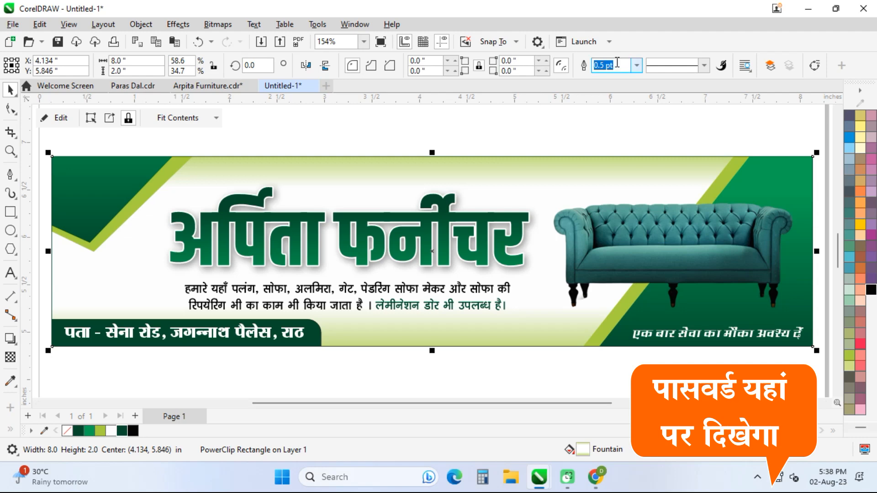
{"action": "type", "text": "2"}
{"action": "key", "text": "Return"}
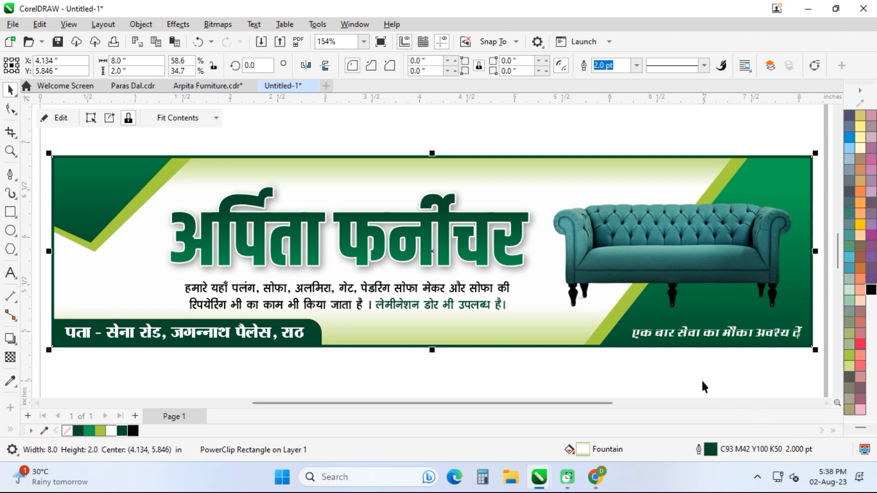
{"action": "key", "text": "Escape"}
Paste the two contact lines with their divider and position them along the banner's upper edge above the shop name
{"action": "key", "text": "ctrl+v"}
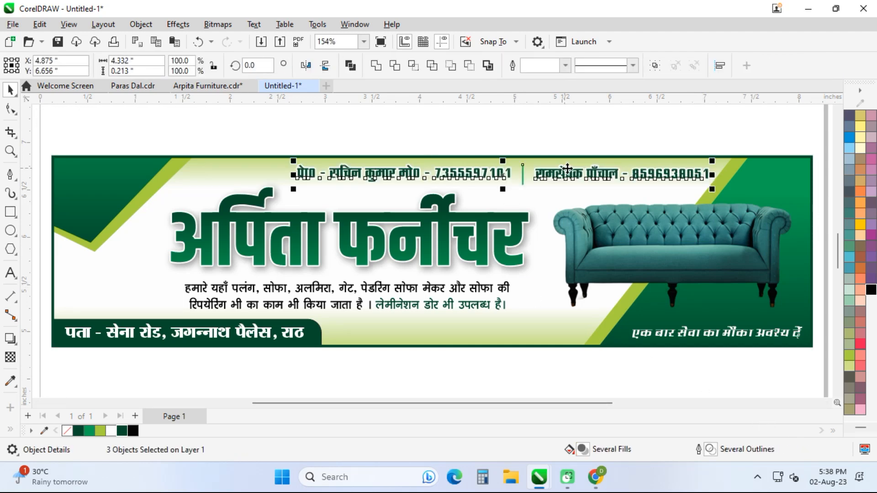
{"action": "left_click_drag", "start_coordinate": [575, 172], "coordinate": [564, 173]}
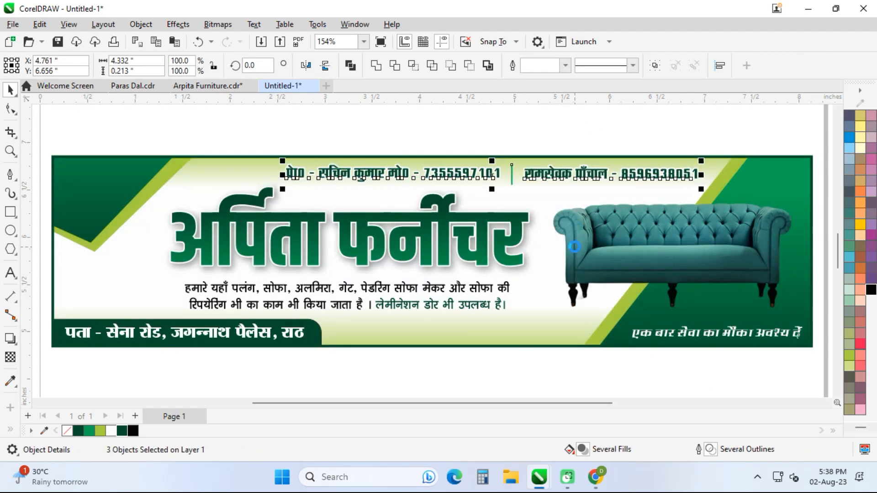
{"action": "key", "text": "Right"}
{"action": "key", "text": "Right"}
{"action": "key", "text": "Right"}
{"action": "key", "text": "Right"}
{"action": "key", "text": "Right"}
{"action": "left_click", "coordinate": [542, 146]}
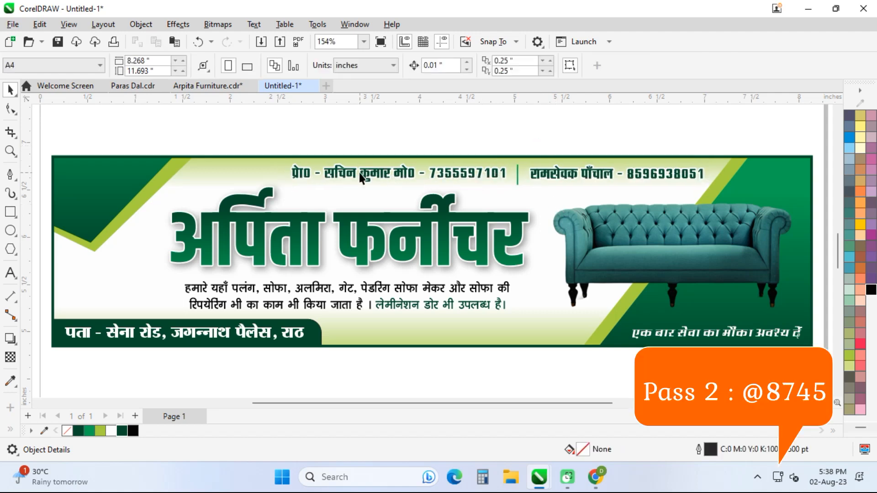
Set the font size of both contact lines to 10 pt
{"action": "left_click", "coordinate": [359, 173]}
{"action": "left_click", "coordinate": [589, 177], "text": "shift"}
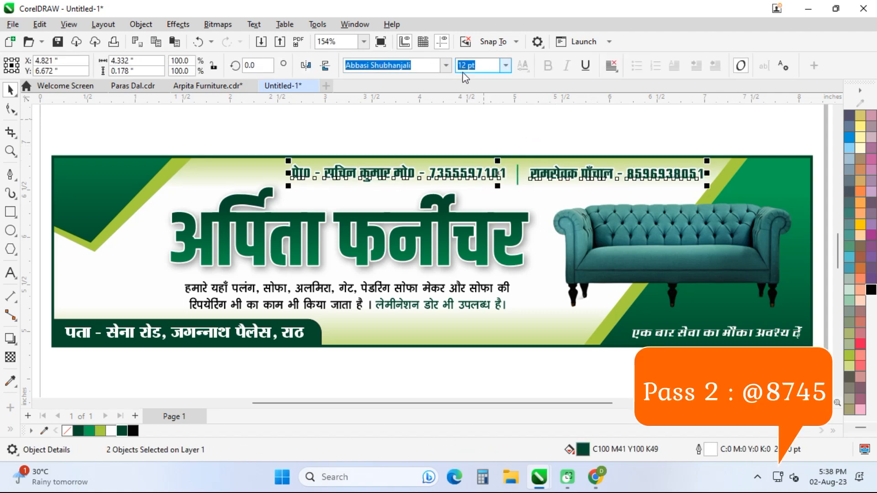
{"action": "type", "text": "10"}
{"action": "key", "text": "Return"}
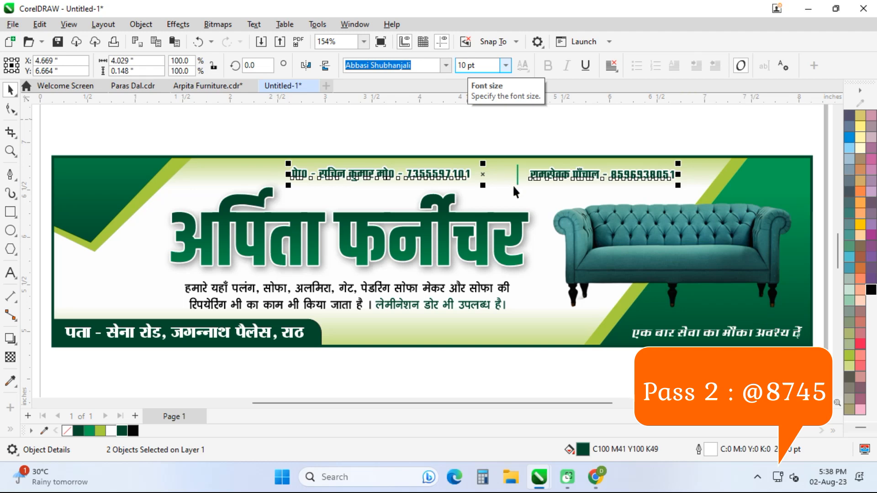
Shift the contact lines and divider toward the banner's right side, closing the gaps on both sides of the divider
{"action": "key", "text": "Right"}
{"action": "left_click_drag", "start_coordinate": [576, 177], "coordinate": [602, 177]}
{"action": "key", "text": "Escape"}
{"action": "left_click_drag", "start_coordinate": [474, 176], "coordinate": [508, 177]}
{"action": "mouse_move", "coordinate": [282, 141]}
{"action": "left_mouse_down"}
{"action": "mouse_move", "coordinate": [417, 176]}
{"action": "mouse_move", "coordinate": [719, 190]}
{"action": "left_mouse_up"}
{"action": "left_click", "coordinate": [580, 142]}
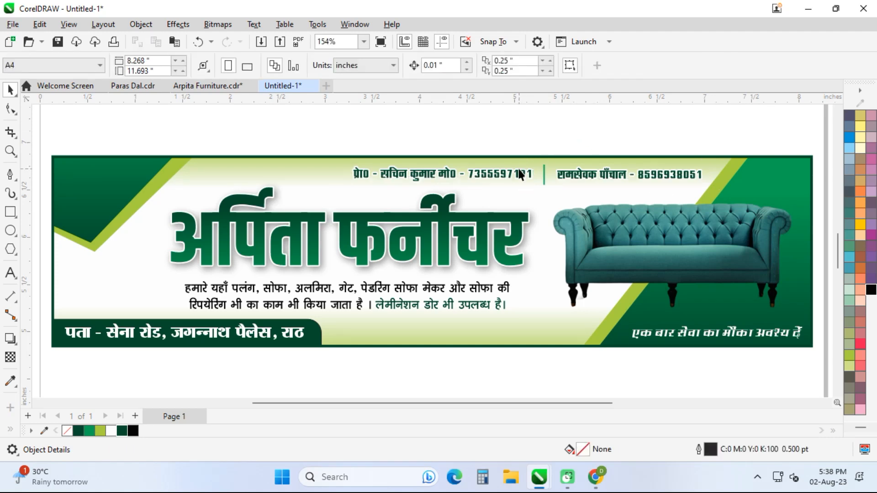
{"action": "left_click", "coordinate": [518, 171]}
{"action": "key", "text": "Right"}
{"action": "key", "text": "Right"}
{"action": "key", "text": "Right"}
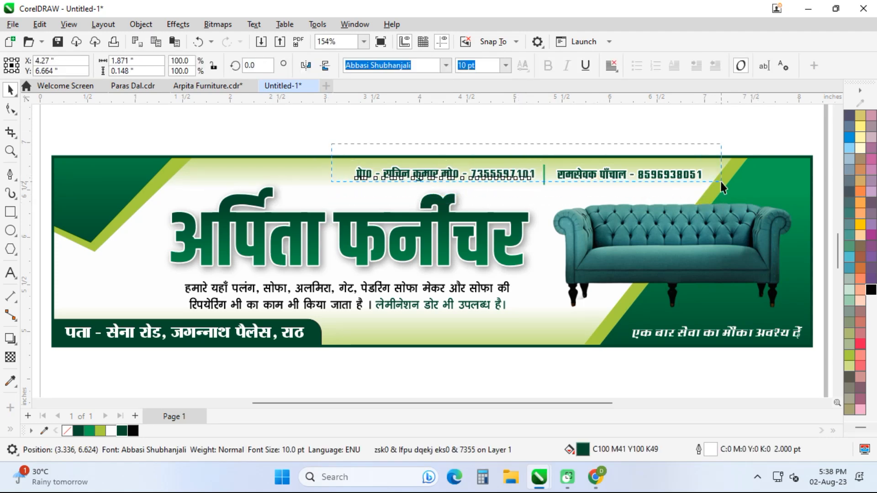
Set the outline width of both contact lines to 1 point with the Outline Pen
{"action": "left_click_drag", "start_coordinate": [719, 182], "coordinate": [720, 182]}
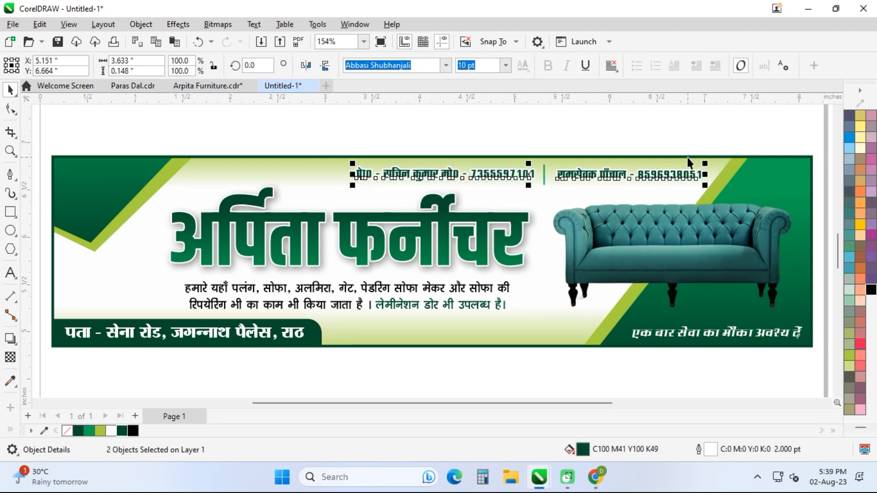
{"action": "key", "text": "F12"}
{"action": "key", "text": "Escape"}
{"action": "key", "text": "Escape"}
{"action": "left_click", "coordinate": [556, 174]}
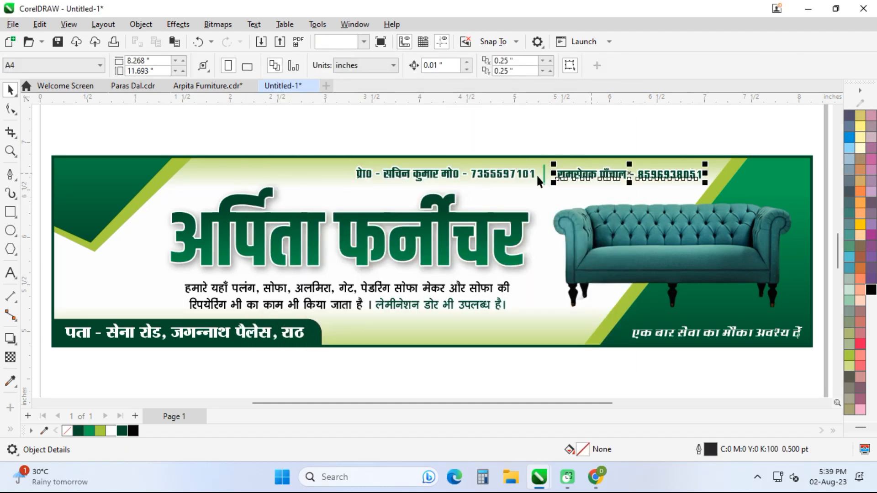
{"action": "left_click", "coordinate": [525, 178], "text": "shift"}
{"action": "key", "text": "F12"}
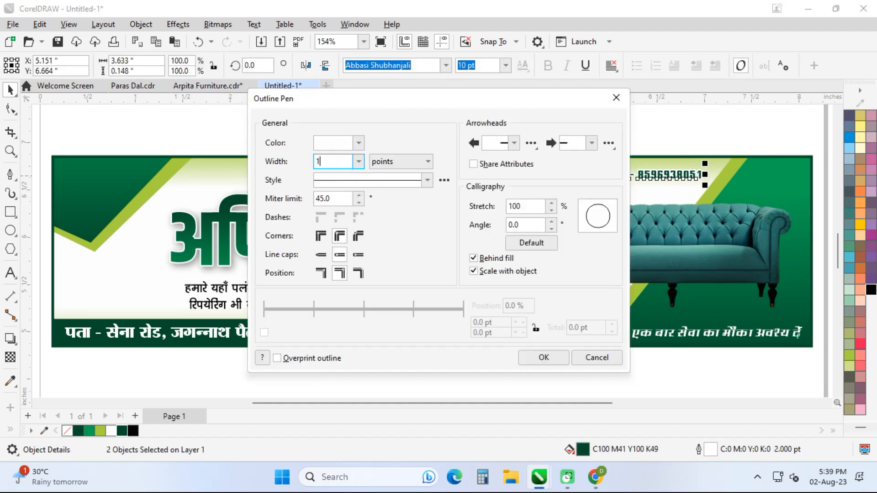
{"action": "key", "text": "Escape"}
{"action": "key", "text": "Escape"}
Nudge the contact lines, shop name and services text slightly upward on the banner
{"action": "left_click_drag", "start_coordinate": [821, 207], "coordinate": [821, 208]}
{"action": "left_click", "coordinate": [380, 289]}
{"action": "key", "text": "Up"}
{"action": "key", "text": "Up"}
Open the banner frame's PowerClip contents and fill the left panel's accent stripe with pale lime (C20 M0 Y60 K0)
{"action": "left_click", "coordinate": [168, 173]}
{"action": "double_click", "coordinate": [242, 309]}
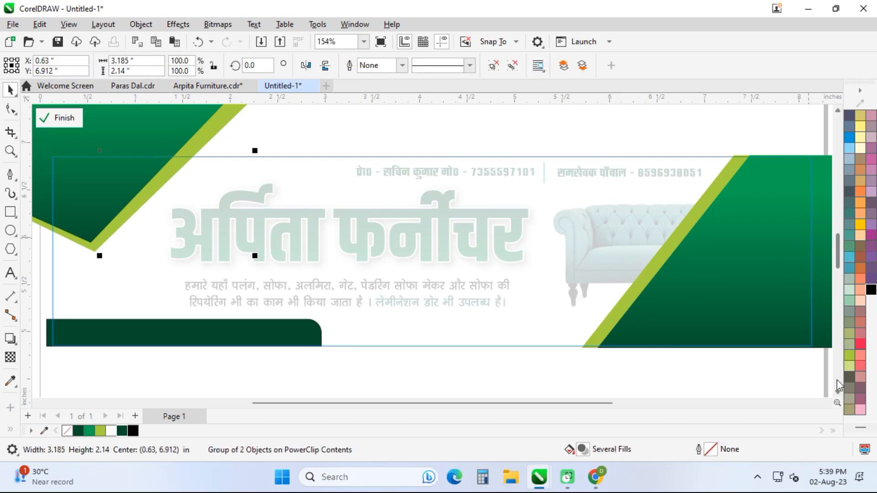
{"action": "left_click", "coordinate": [849, 366]}
{"action": "key", "text": "ctrl+z"}
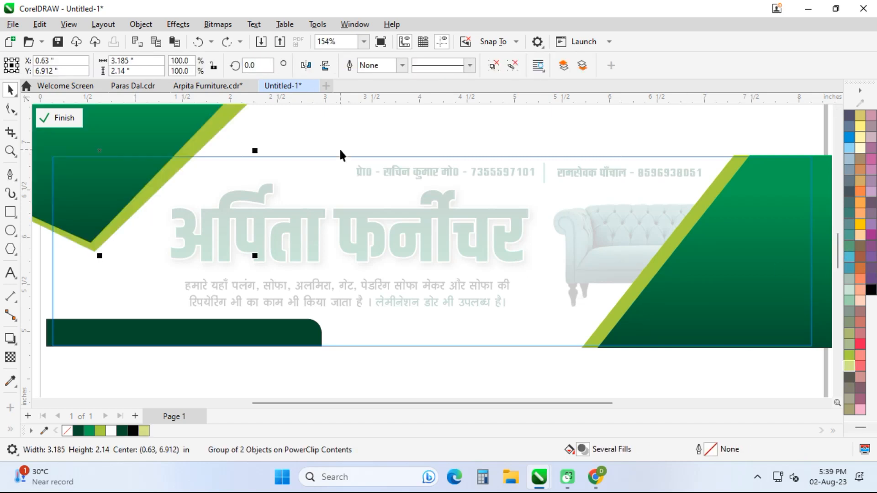
{"action": "left_click", "coordinate": [184, 155], "text": "ctrl"}
{"action": "left_click", "coordinate": [852, 368]}
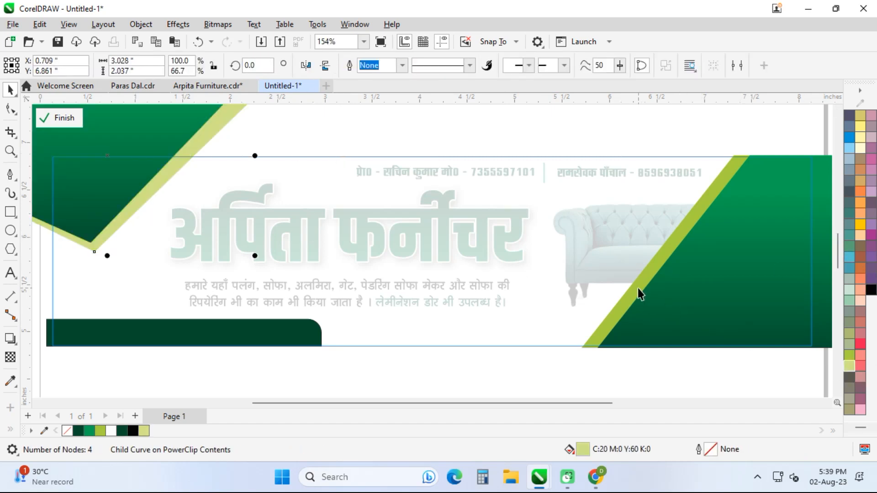
Apply the same pale lime fill to the right panel's accent stripe and finish editing the PowerClip
{"action": "left_click", "coordinate": [638, 288]}
{"action": "key", "text": "ctrl+r"}
{"action": "left_click", "coordinate": [669, 365], "text": "ctrl"}
Reverse the left green panel's fountain fill so dark green starts at its upper edge, and leave the PowerClip
{"action": "left_click", "coordinate": [444, 327], "text": "ctrl"}
{"action": "left_click", "coordinate": [146, 194]}
{"action": "left_click_drag", "start_coordinate": [169, 182], "coordinate": [438, 310]}
{"action": "key", "text": "g"}
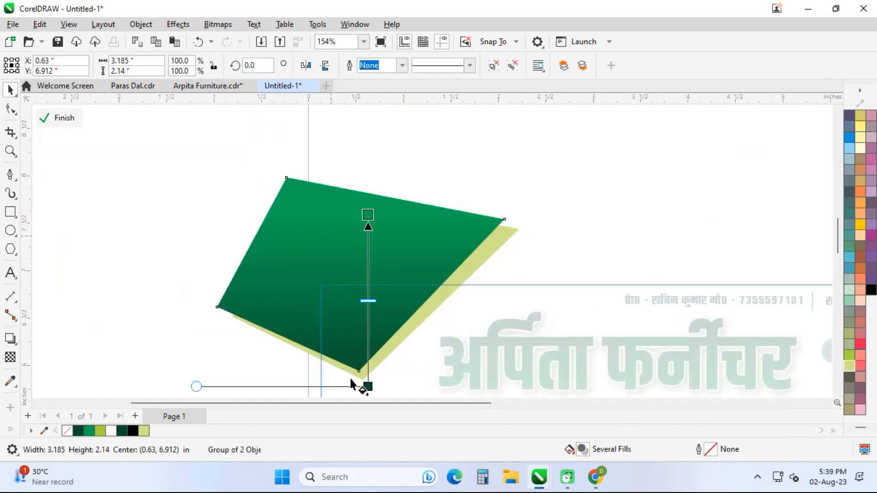
{"action": "left_click", "coordinate": [361, 218]}
{"action": "left_click_drag", "start_coordinate": [331, 239], "coordinate": [339, 385]}
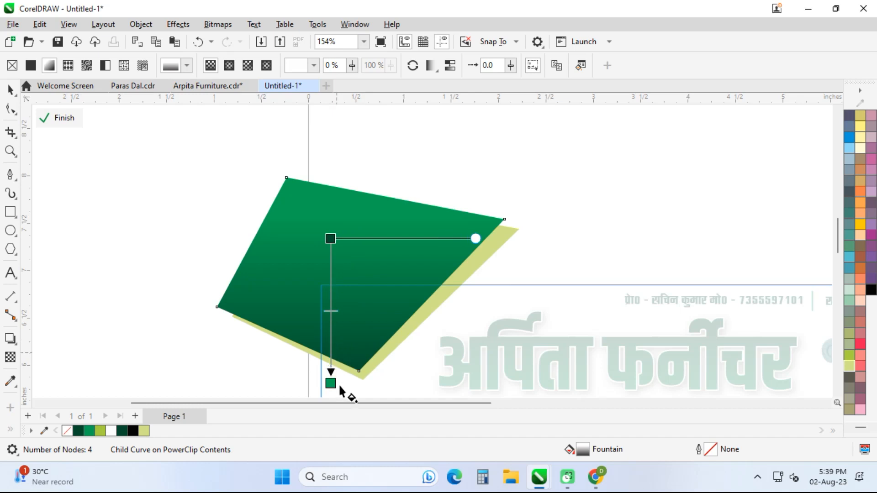
{"action": "key", "text": "space"}
{"action": "left_click", "coordinate": [544, 174], "text": "ctrl"}
{"action": "key", "text": "shift+F2"}
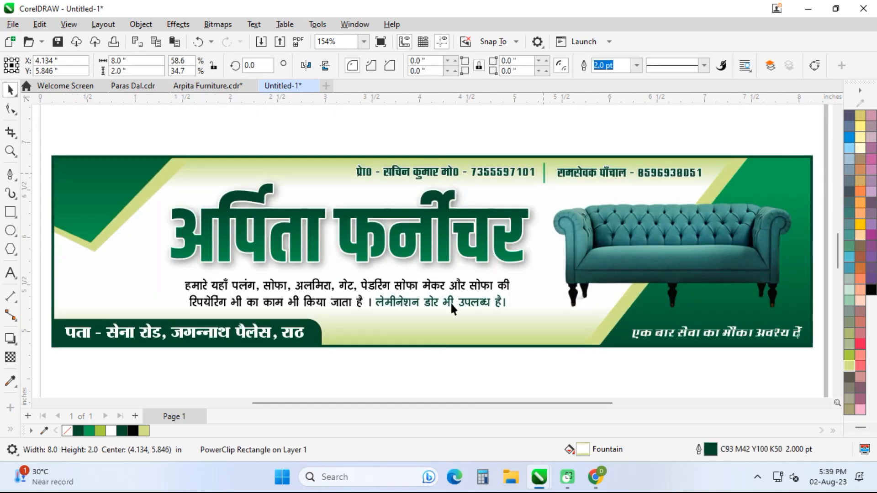
Fine-tune the vertical spacing between the shop name and the services text, then deselect
{"action": "left_click", "coordinate": [451, 303], "text": "ctrl"}
{"action": "left_click", "coordinate": [457, 270]}
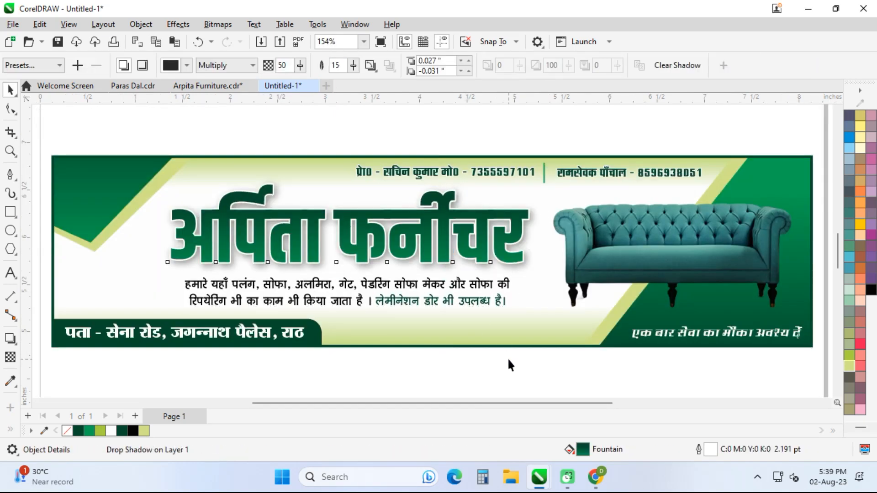
{"action": "left_click", "coordinate": [508, 357]}
Enlarge the sofa image to about 2.7 by 1.24 inches, deselect everything and preview the banner full screen
{"action": "left_click", "coordinate": [794, 304]}
{"action": "left_click_drag", "start_coordinate": [798, 316], "coordinate": [811, 322]}
{"action": "left_click_drag", "start_coordinate": [711, 194], "coordinate": [738, 218]}
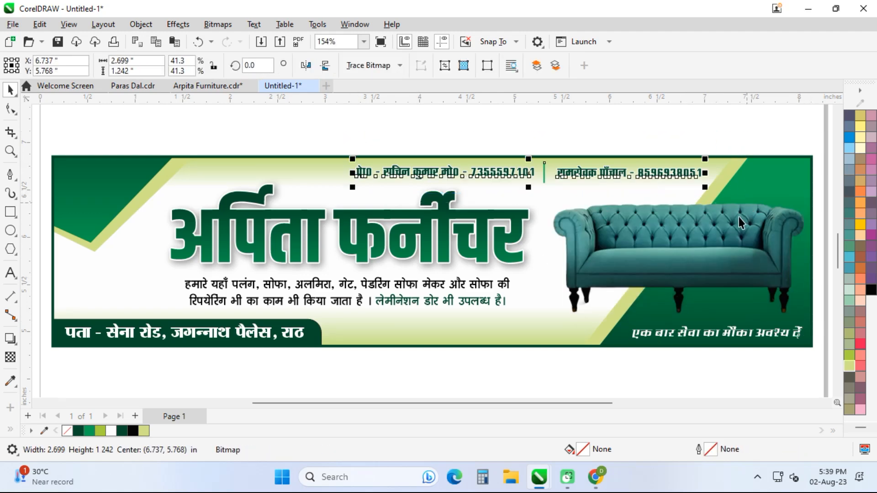
{"action": "left_click", "coordinate": [638, 365]}
{"action": "key", "text": "F9"}
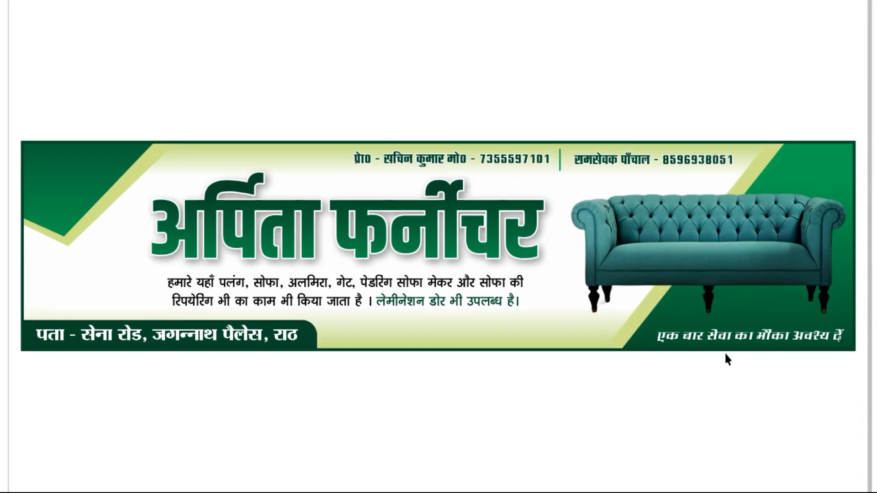